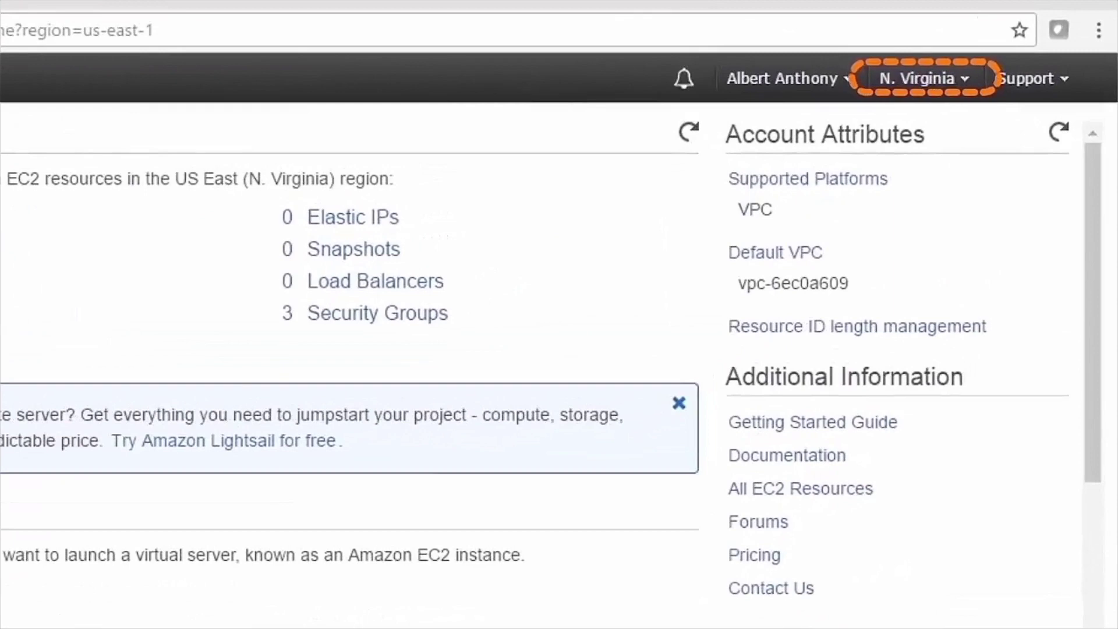
- Start a new EC2 instance launch in the N. Virginia region from the Amazon Linux AMI 2017.03.0 (HVM), SSD Volume Type
click(918, 78)
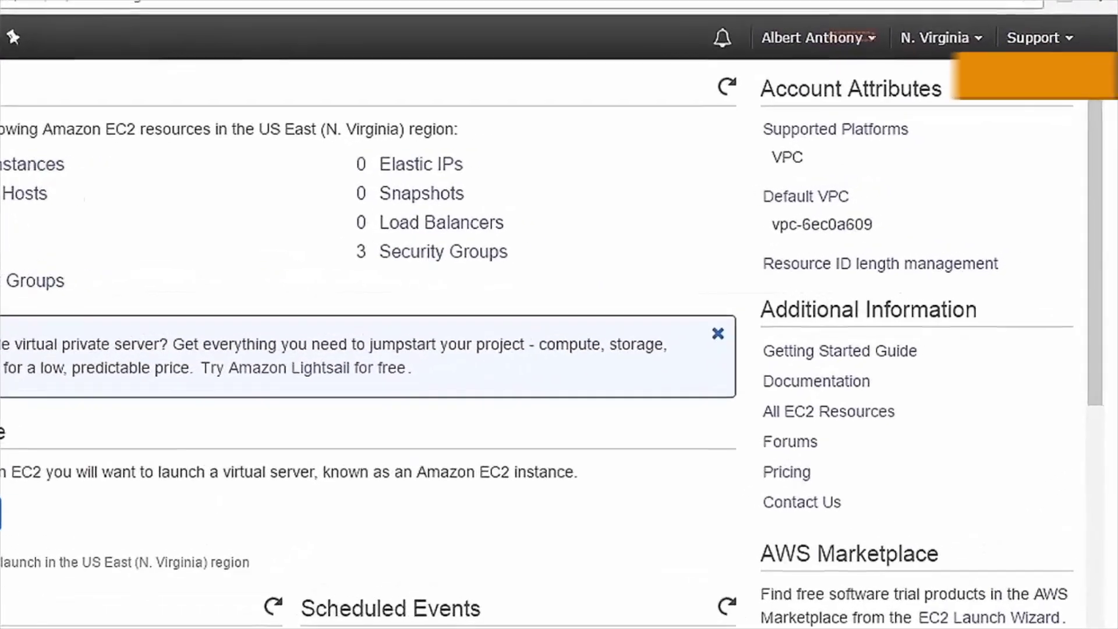
click(973, 60)
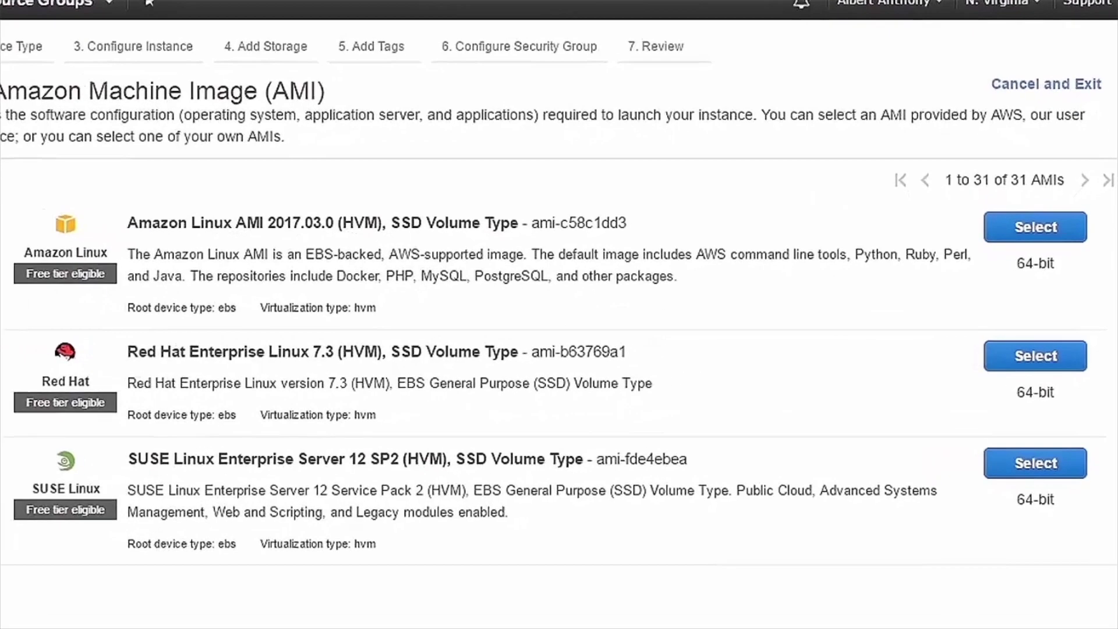
drag(614, 272, 128, 255)
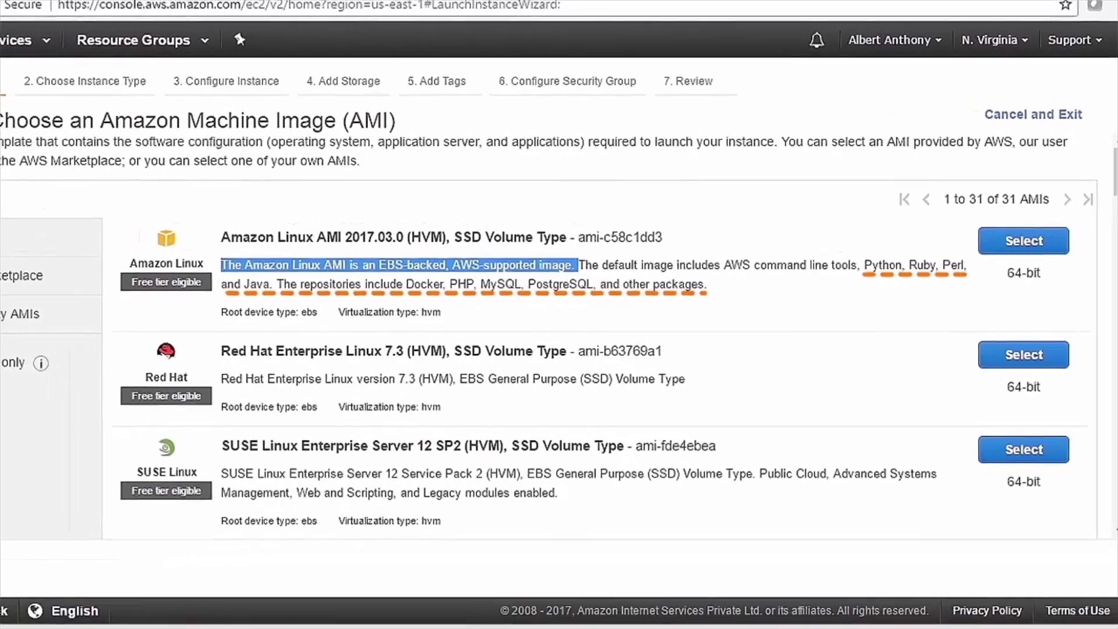
click(1023, 241)
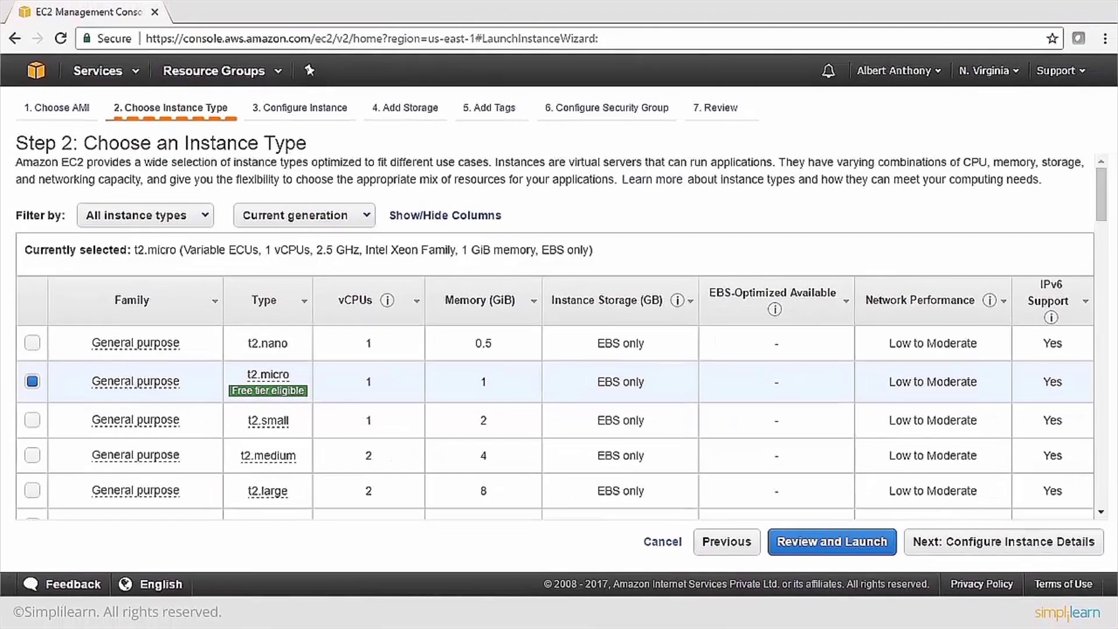
- Examine the available instance types, comparing the general purpose, compute optimized, GPU and memory optimized families
mouse_move(267, 374)
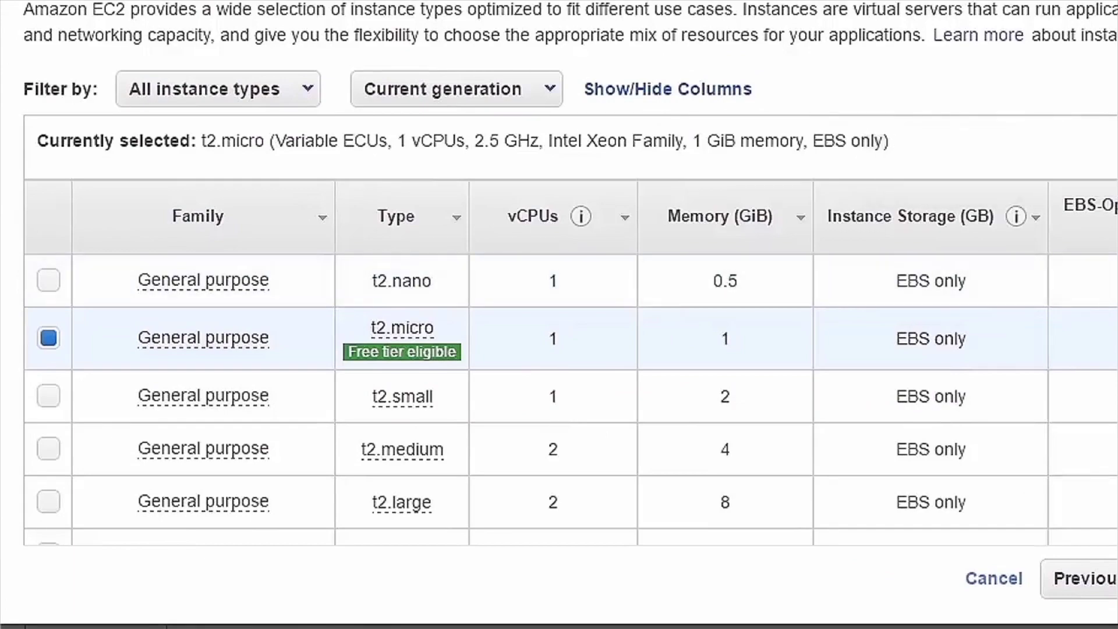
scroll(559, 314, down, 2)
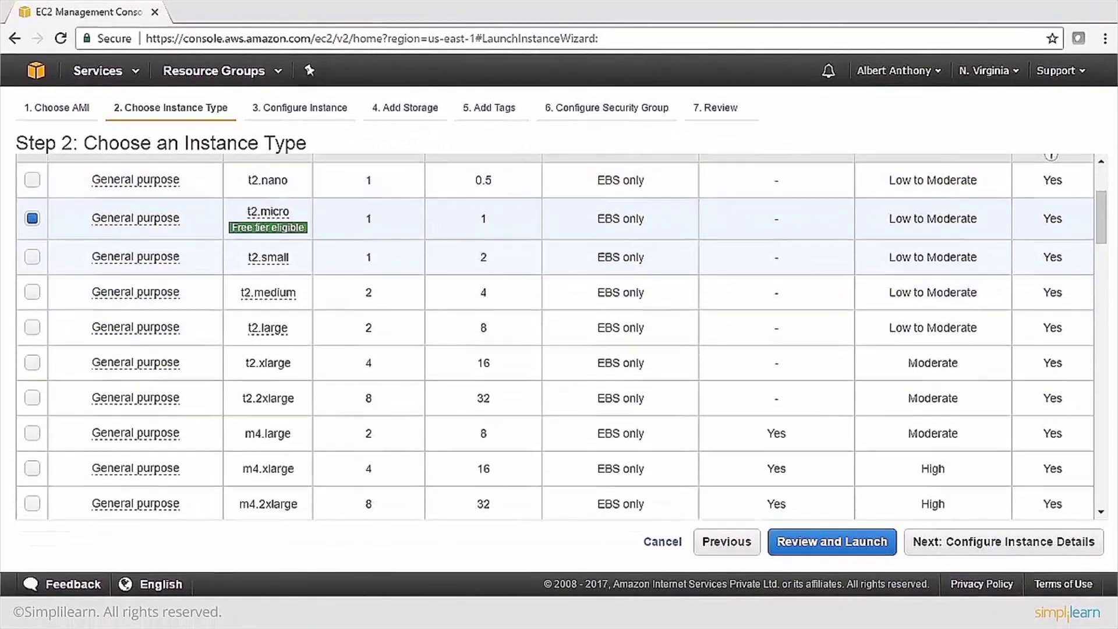
scroll(560, 349, down, 2)
scroll(560, 338, down, 3)
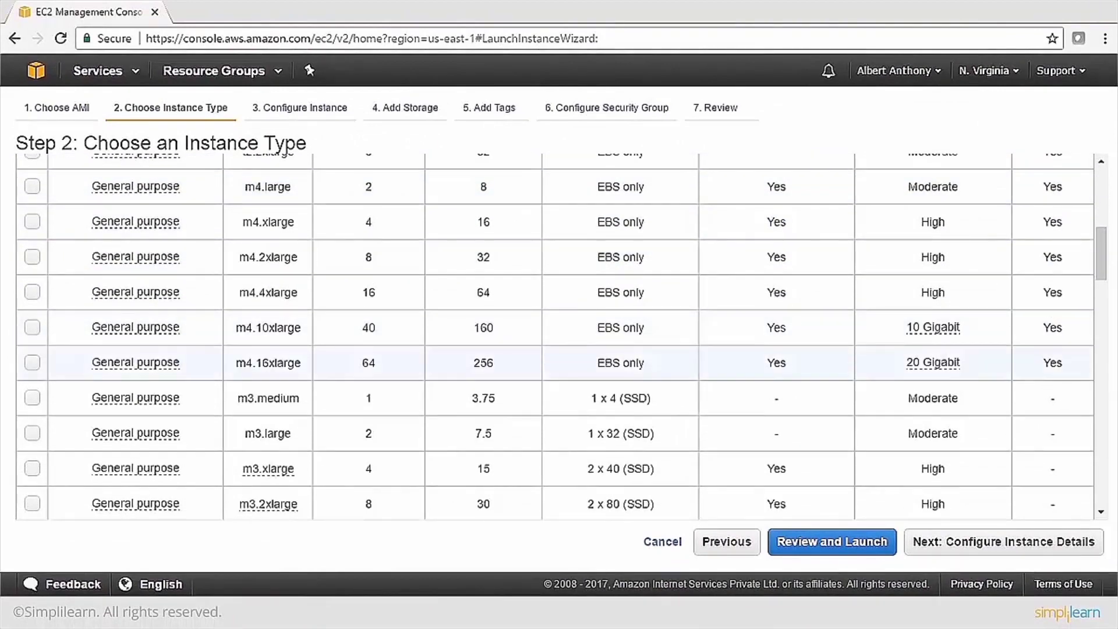
scroll(559, 338, down, 5)
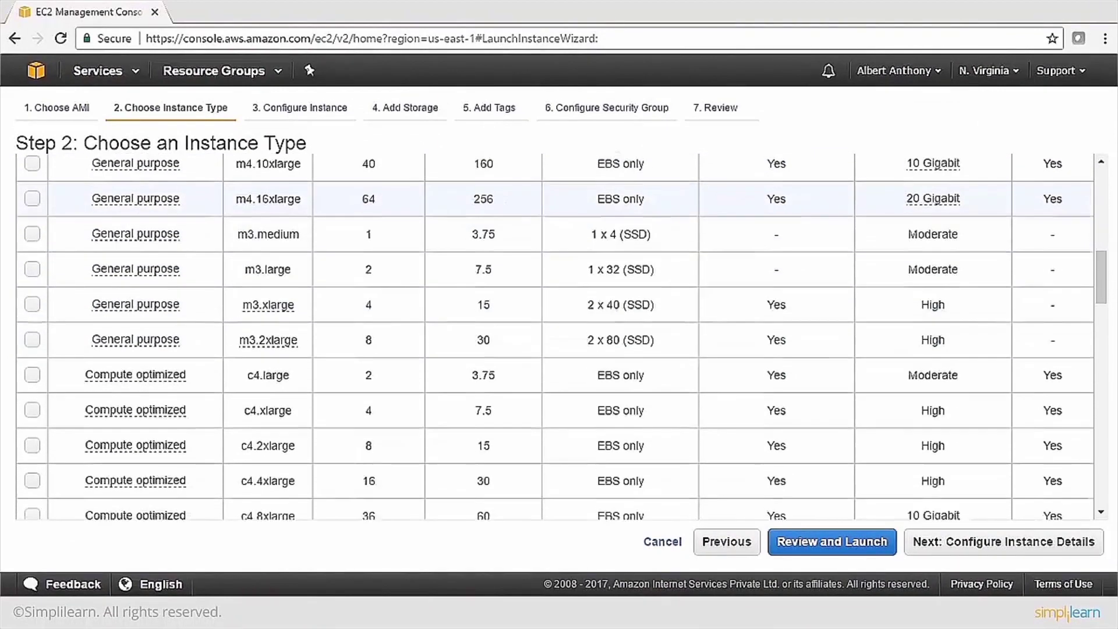
mouse_move(135, 211)
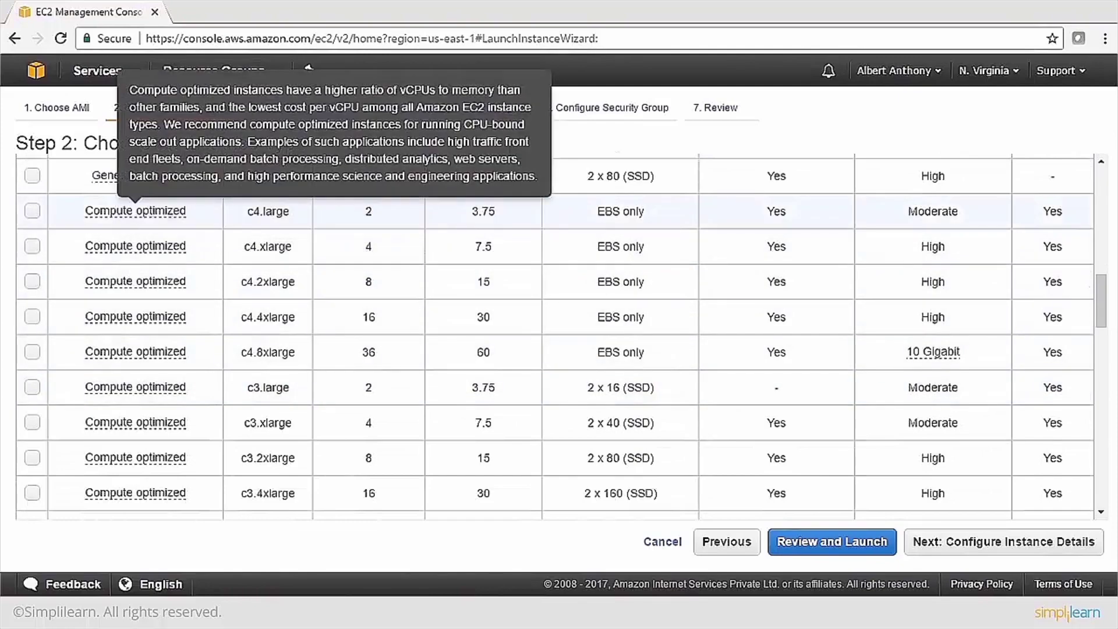
scroll(559, 341, down, 5)
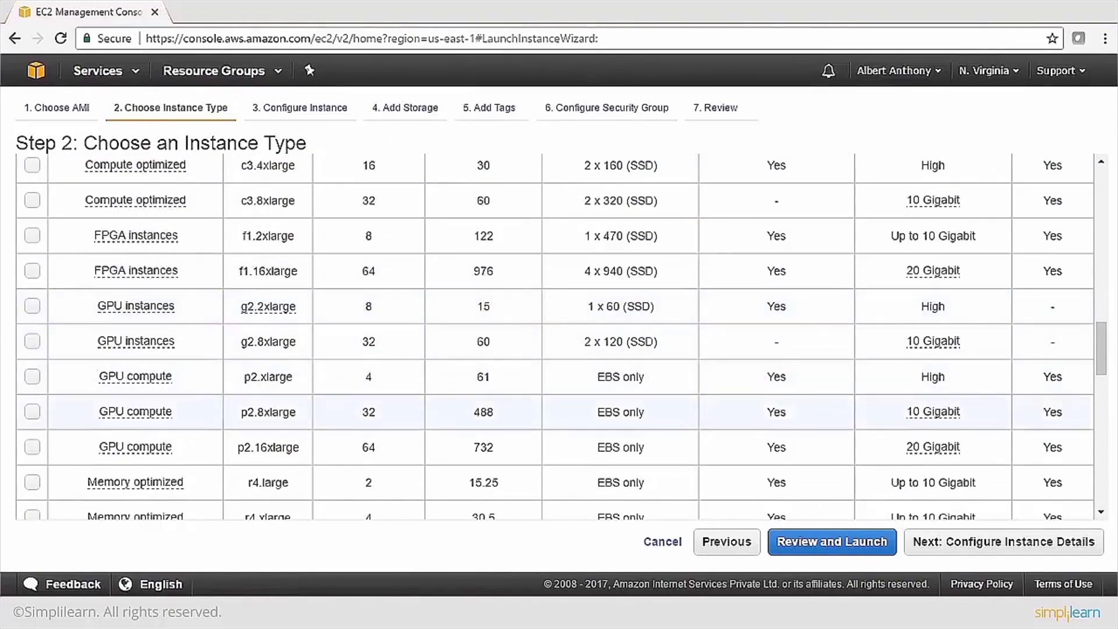
scroll(559, 419, up, 12)
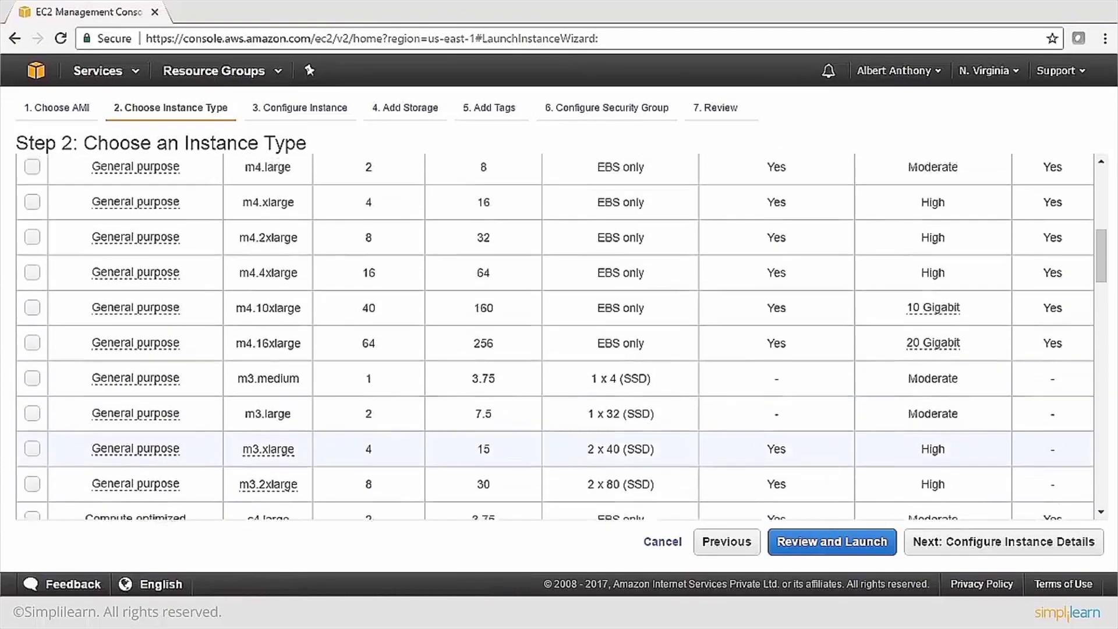
scroll(560, 338, up, 3)
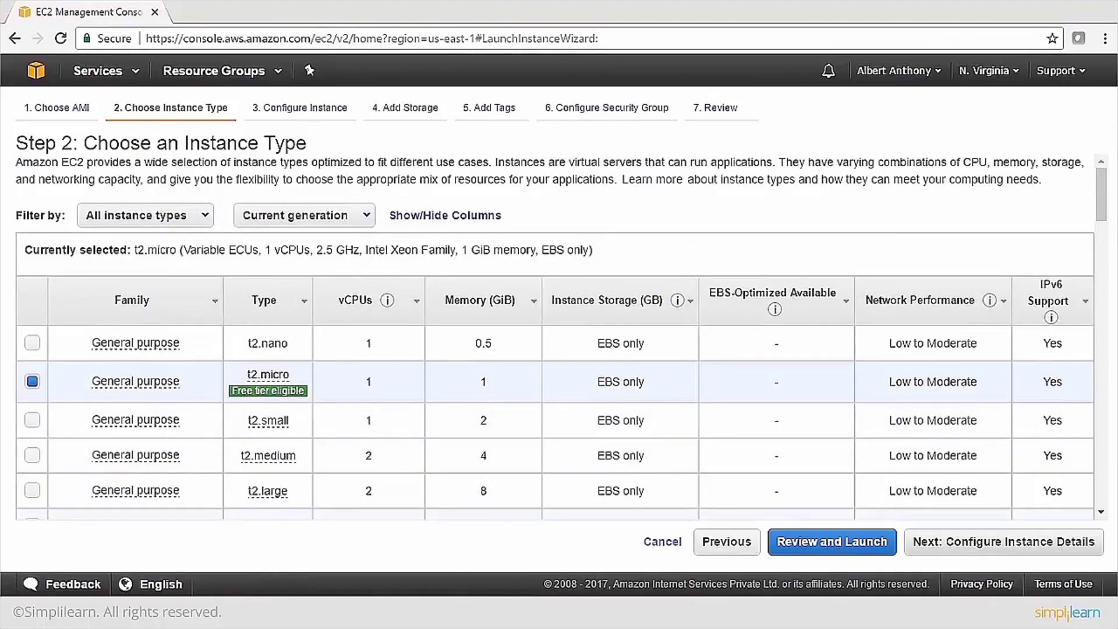
- Keep the t2.micro type and a single instance, expanding the advanced instance details before continuing to the storage settings
click(1004, 542)
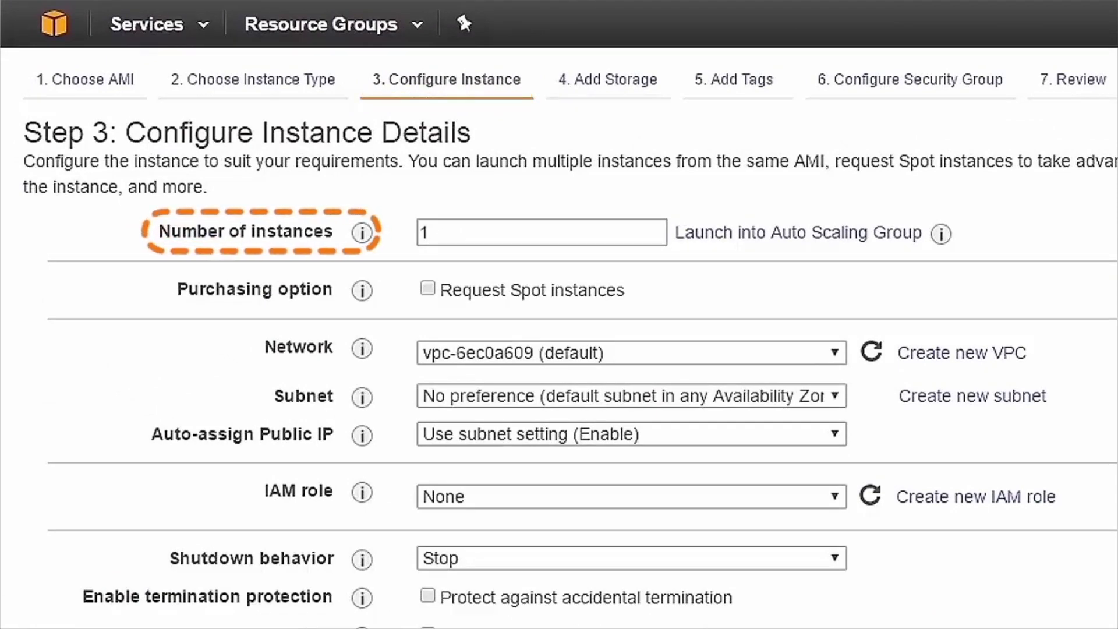
double_click(425, 232)
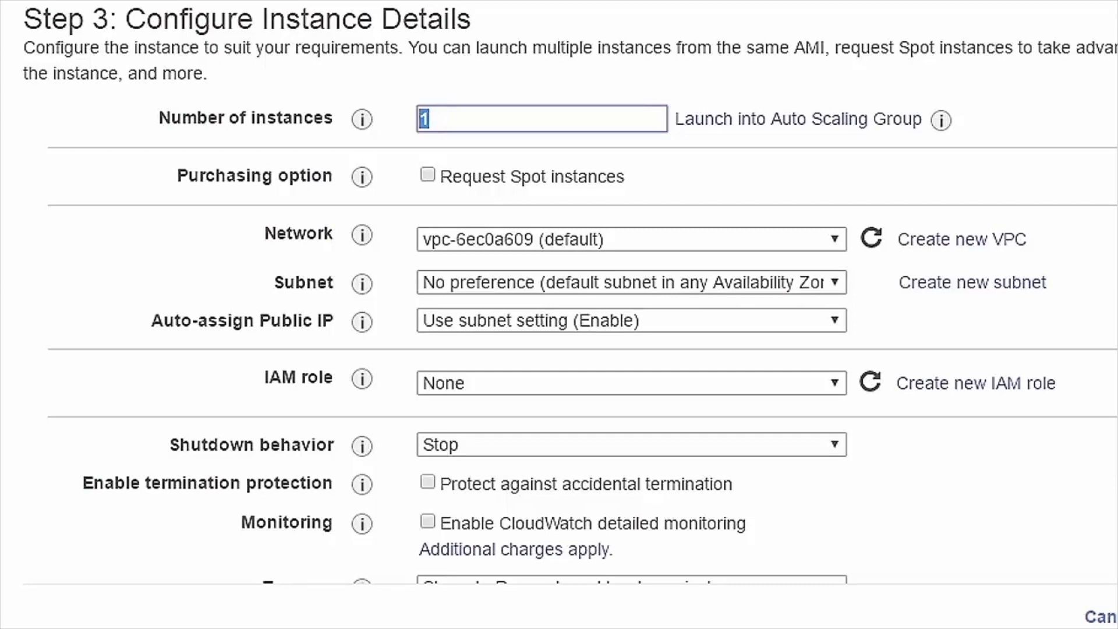
scroll(559, 320, down, 2)
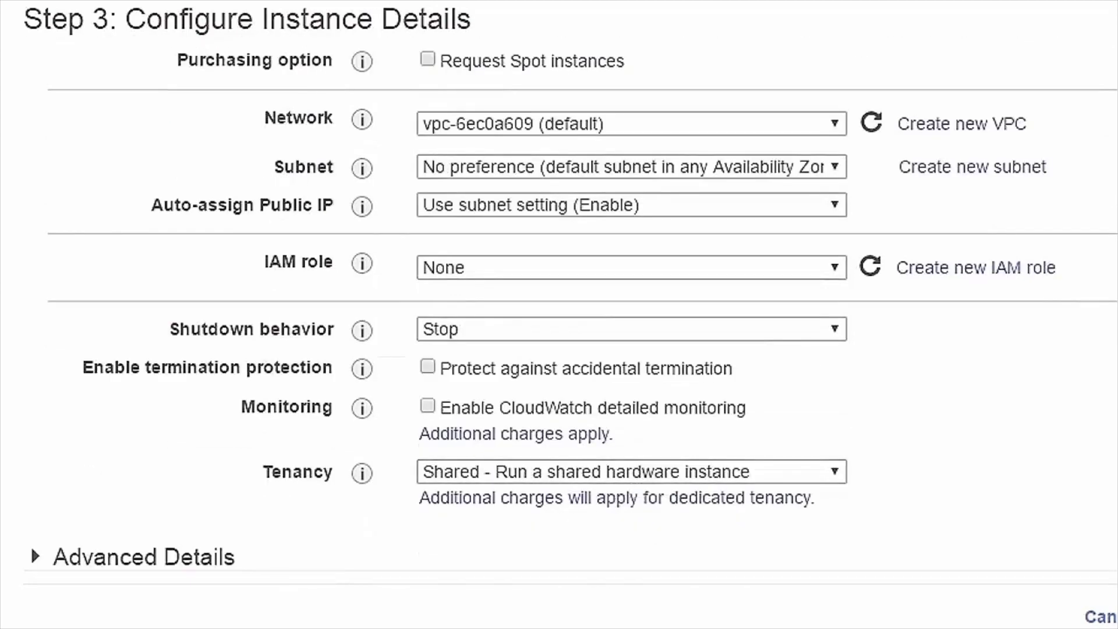
click(34, 557)
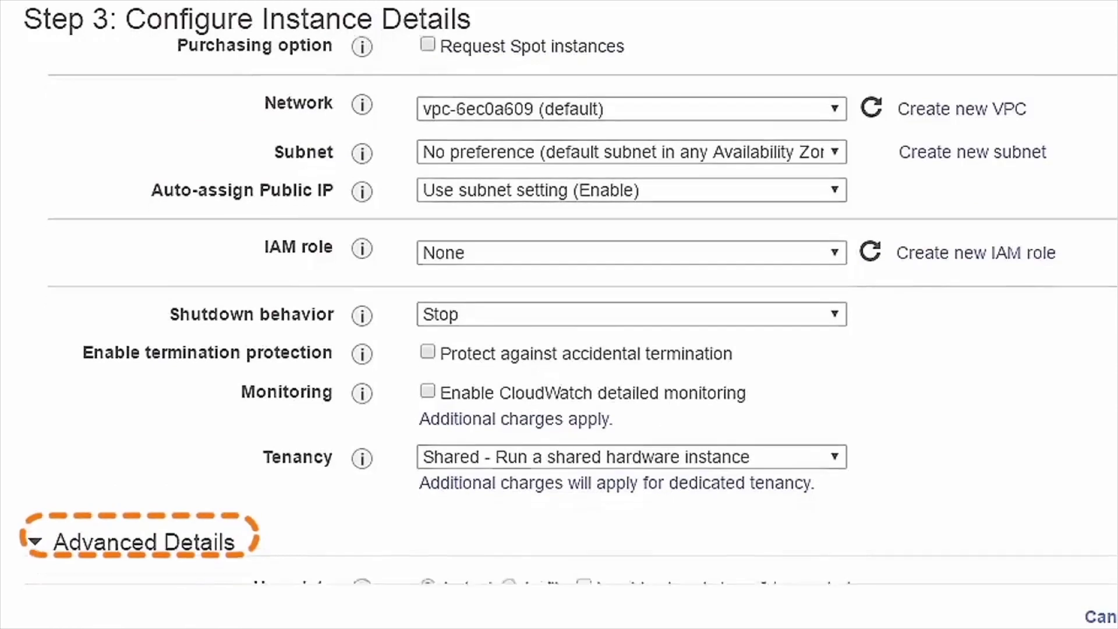
scroll(559, 349, down, 2)
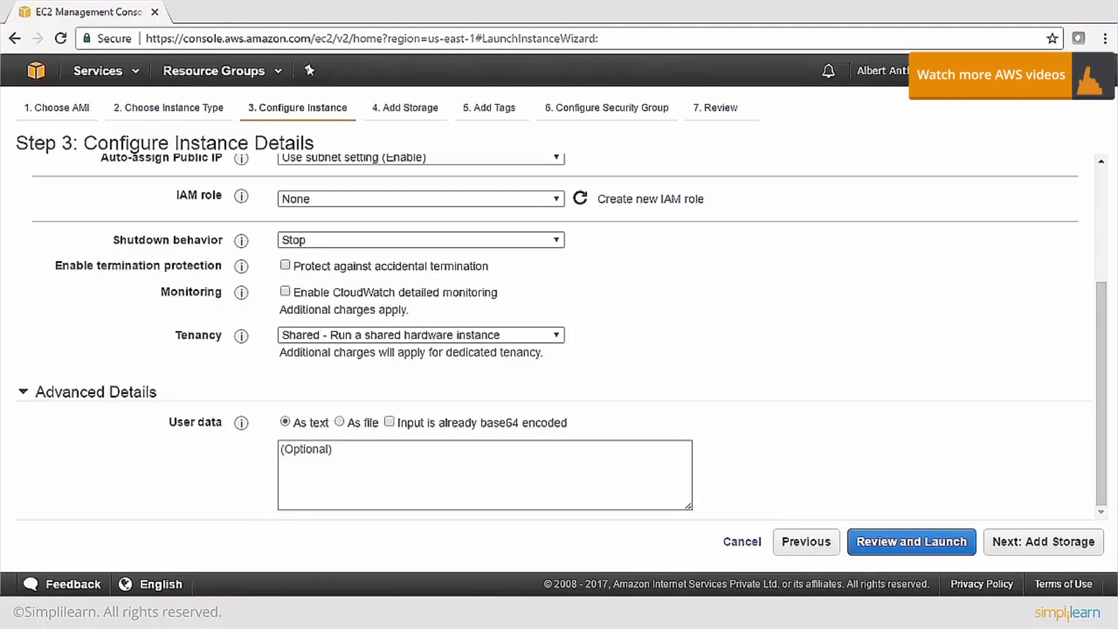
click(1044, 542)
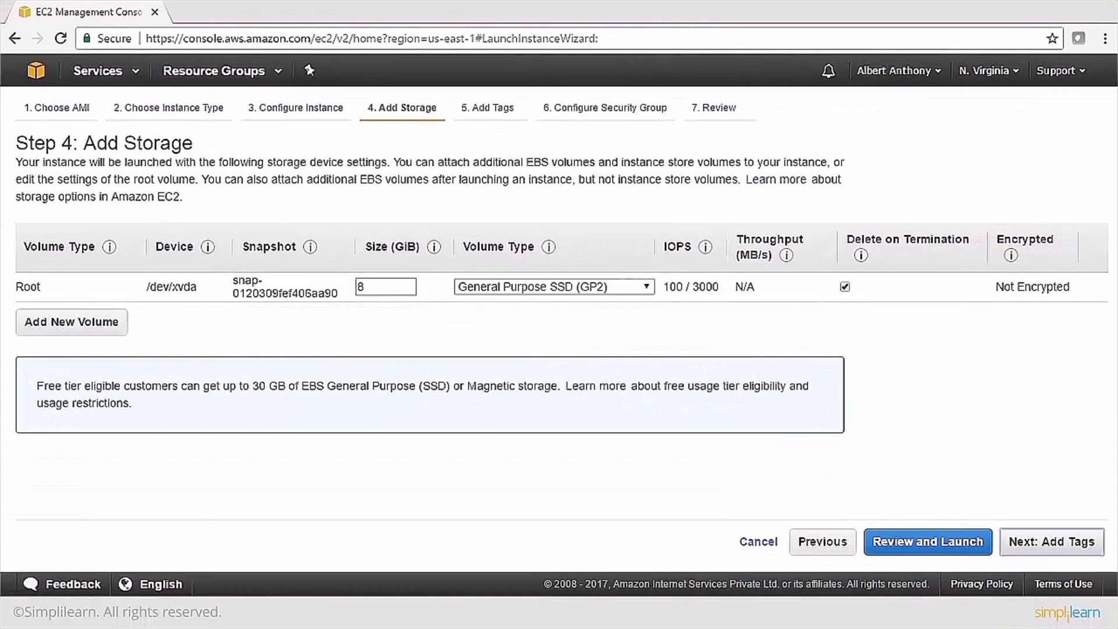
- Accept the default root volume and tag the instance with the key Name and the value Dot Net Team
click(1052, 542)
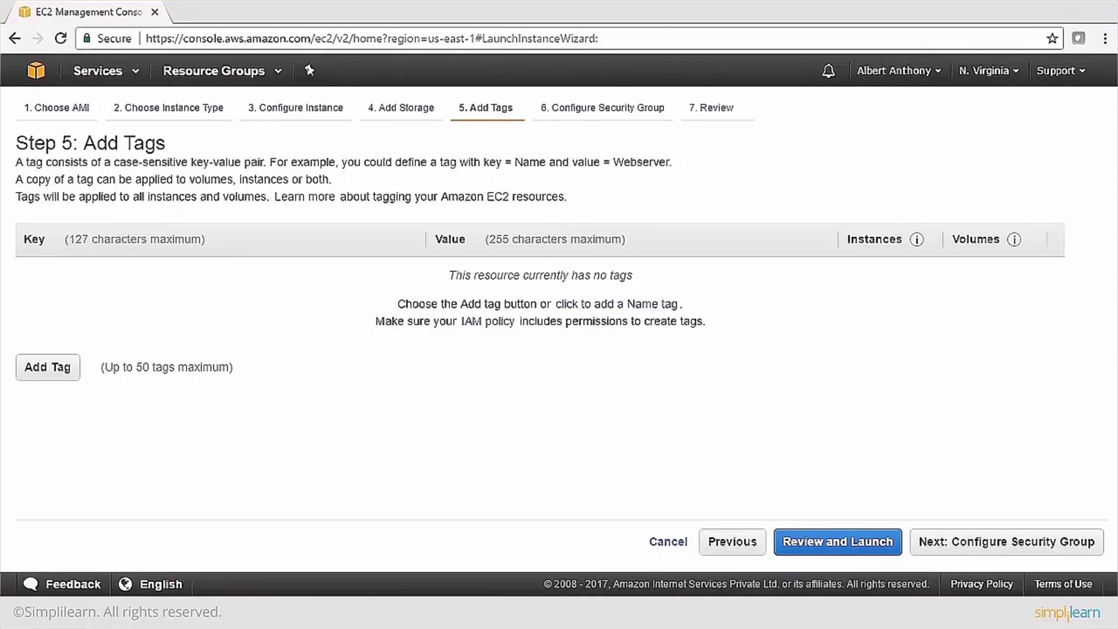
click(48, 367)
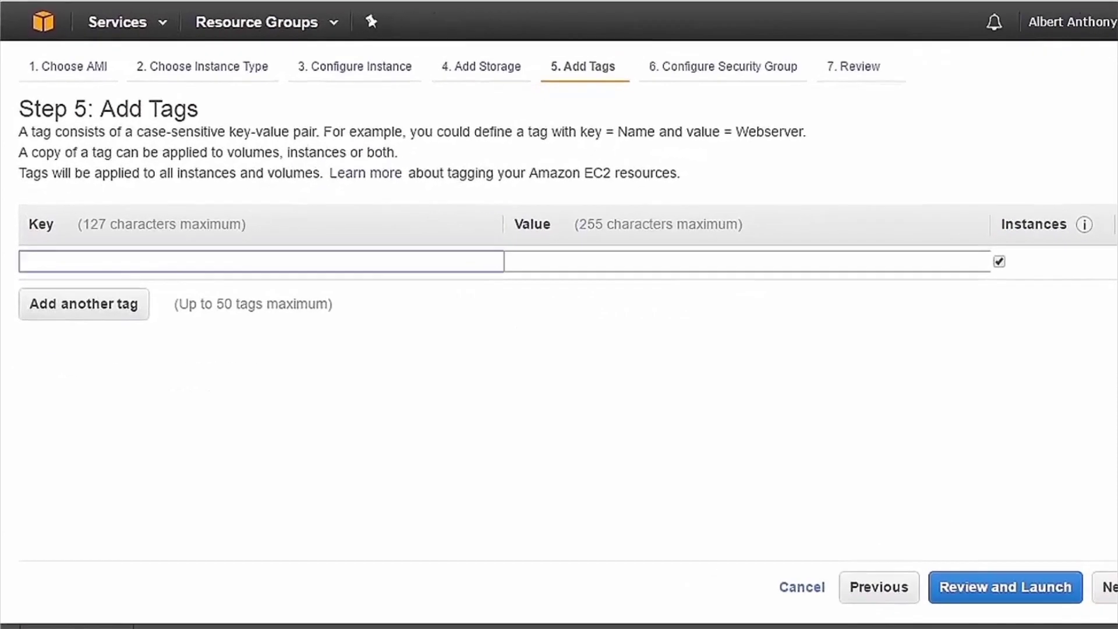
text(Name)
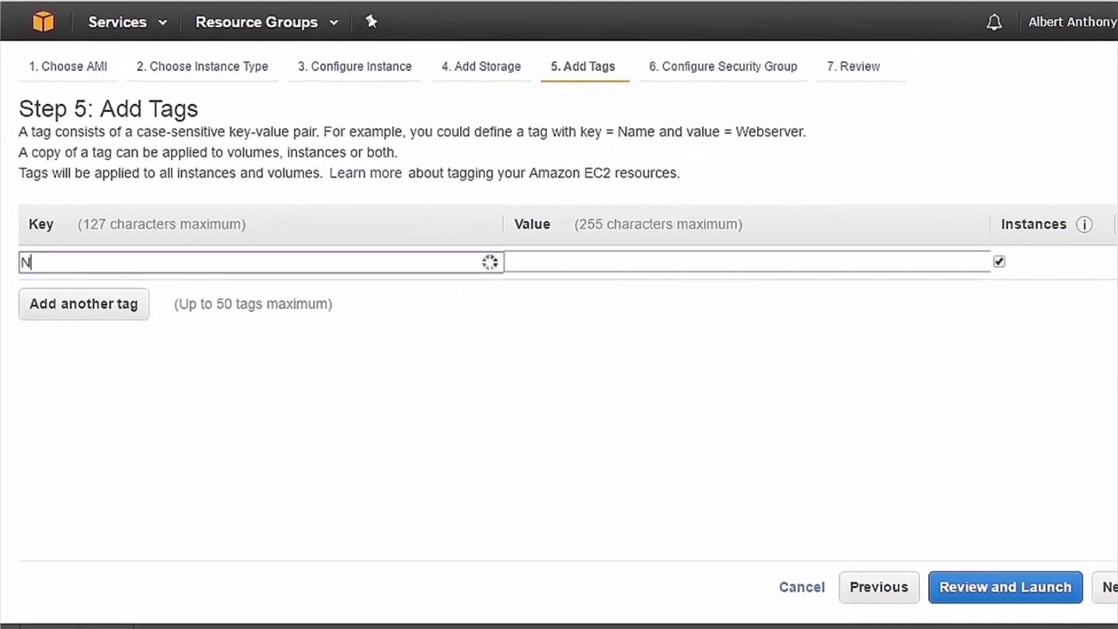
key(Tab)
text(D)
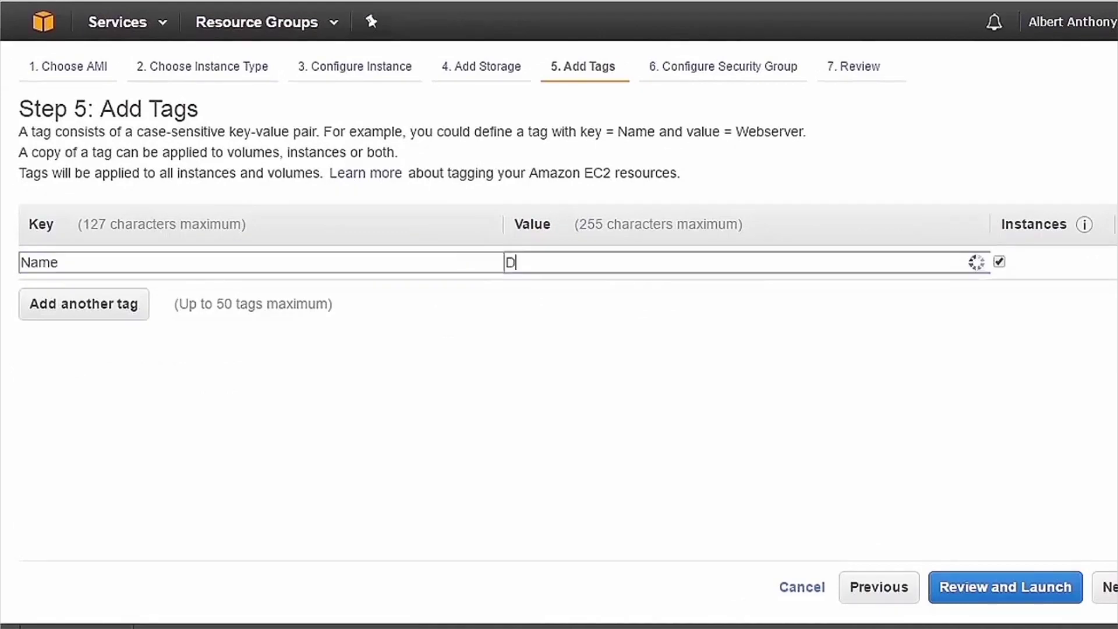
text(ot Net Team)
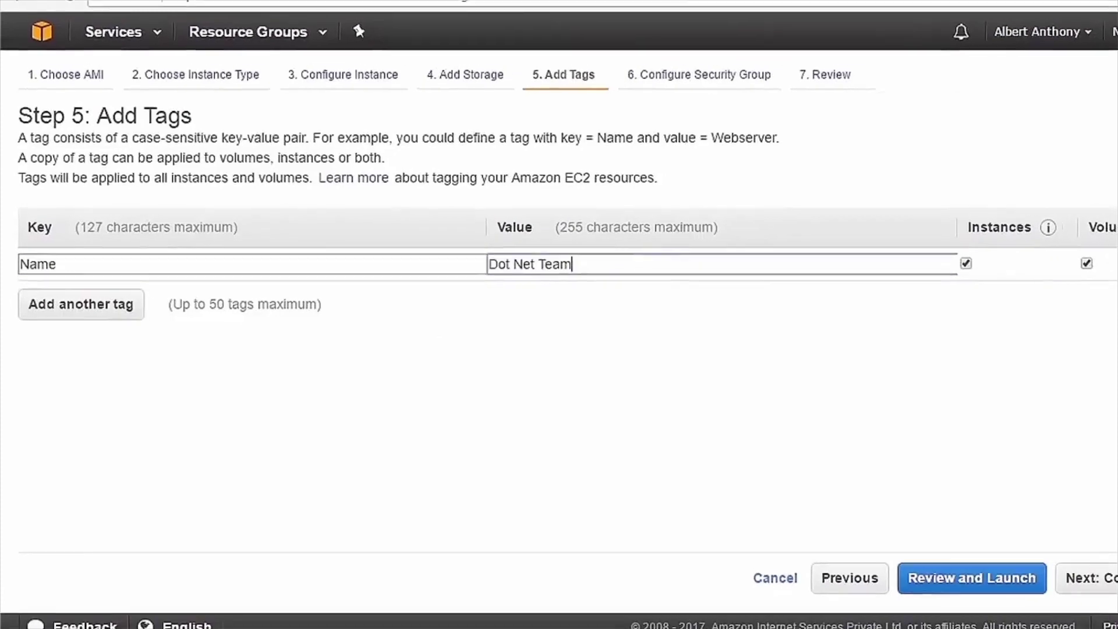
click(1105, 587)
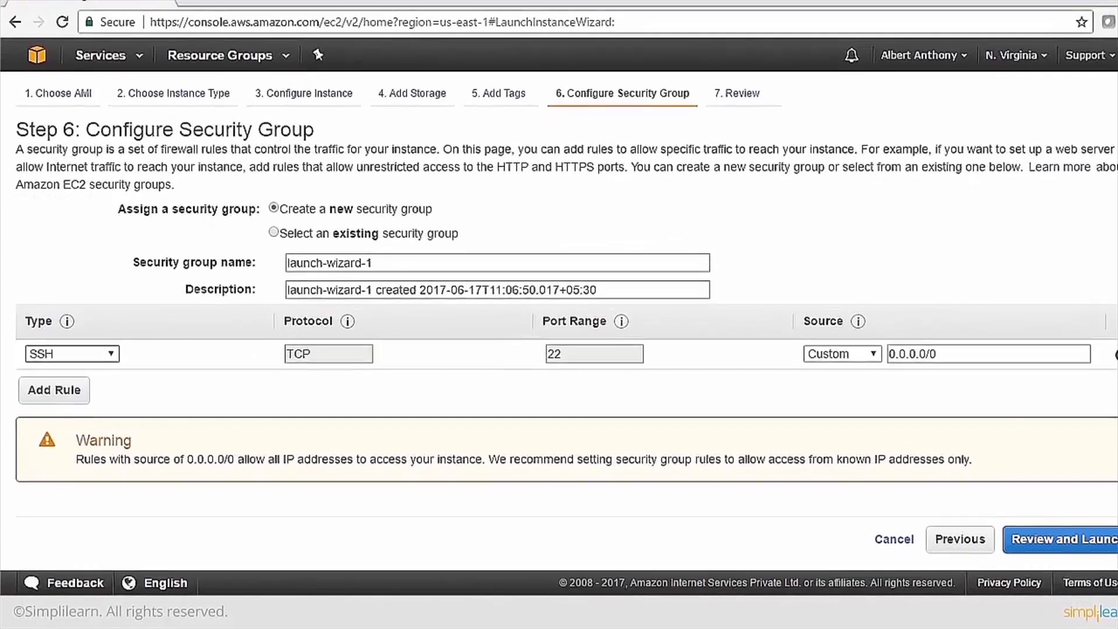
- Add an HTTPS rule and an HTTP rule to the new security group
click(55, 389)
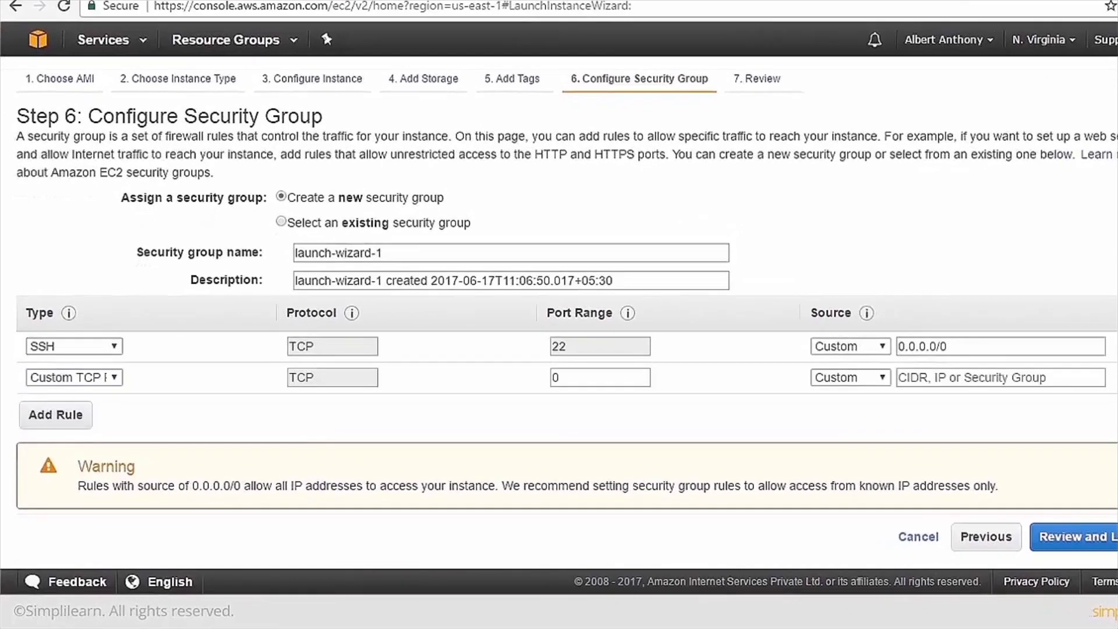
click(74, 377)
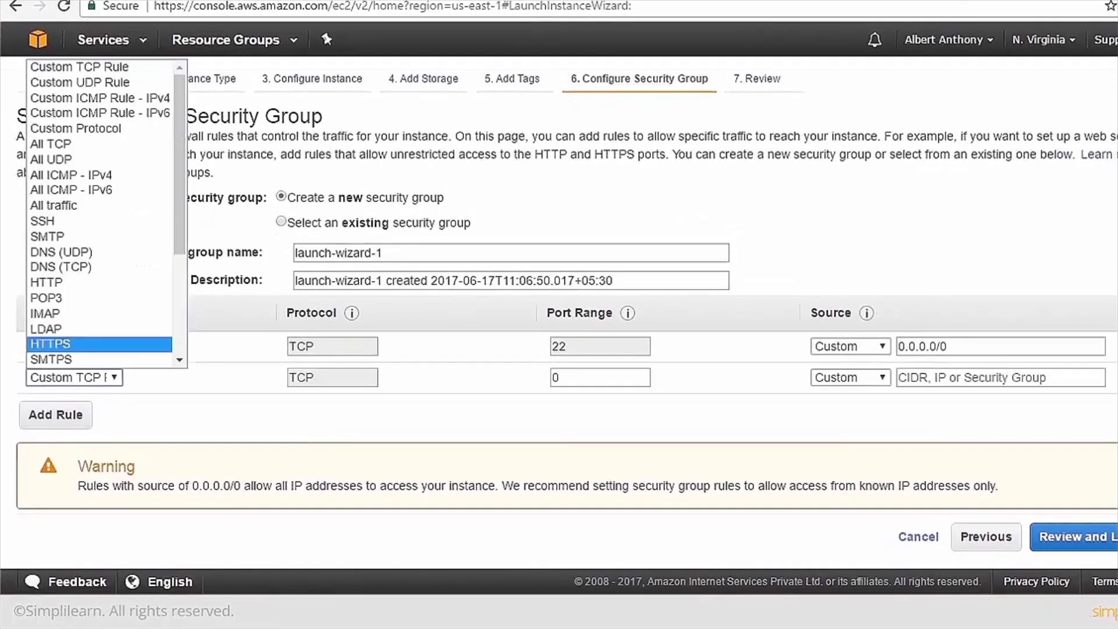
click(99, 344)
click(55, 415)
click(74, 408)
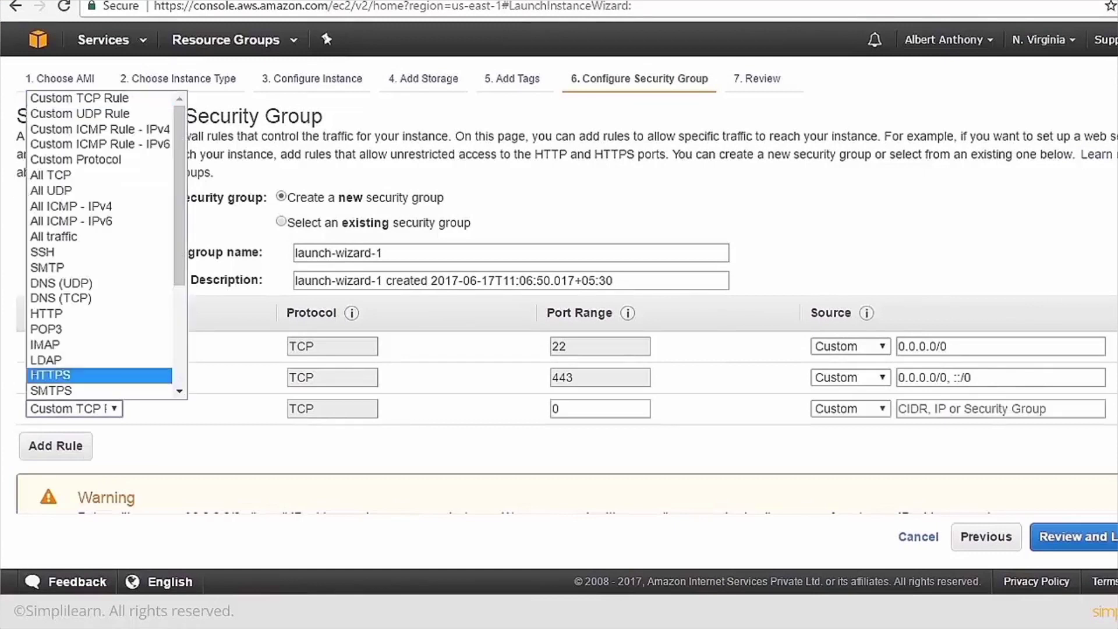
click(99, 313)
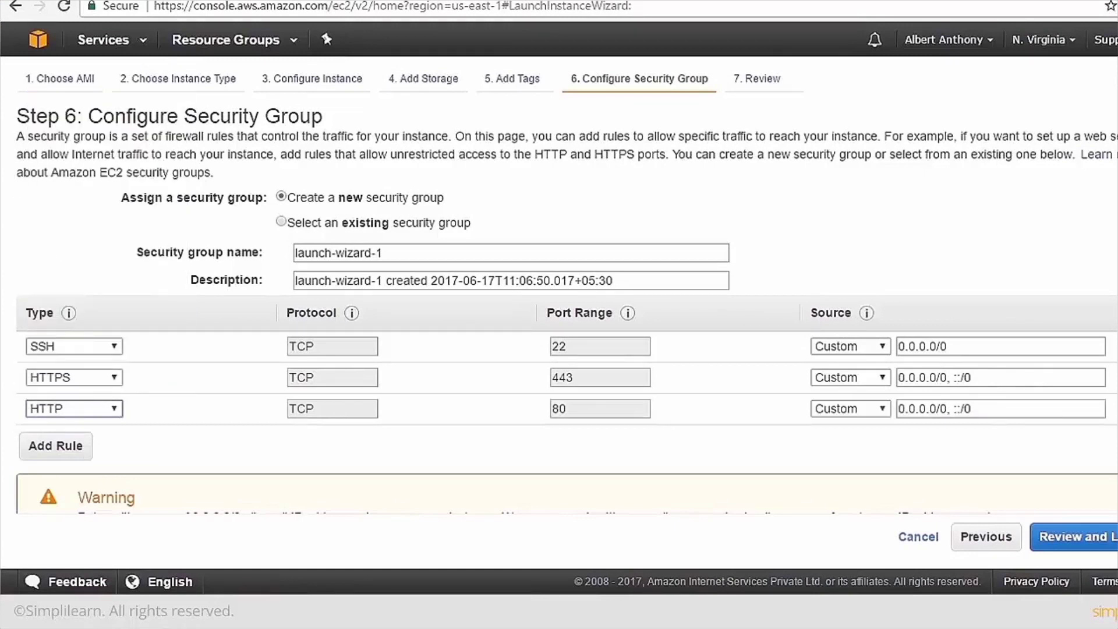
- Set the source of the SSH, HTTPS and HTTP rules to Anywhere
click(850, 346)
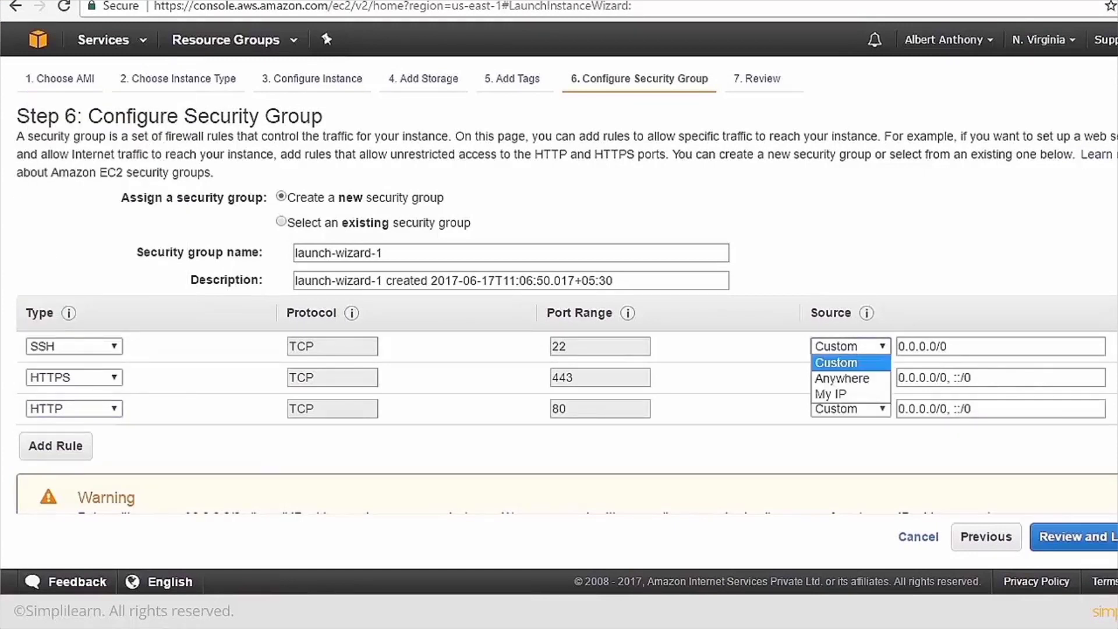
click(842, 379)
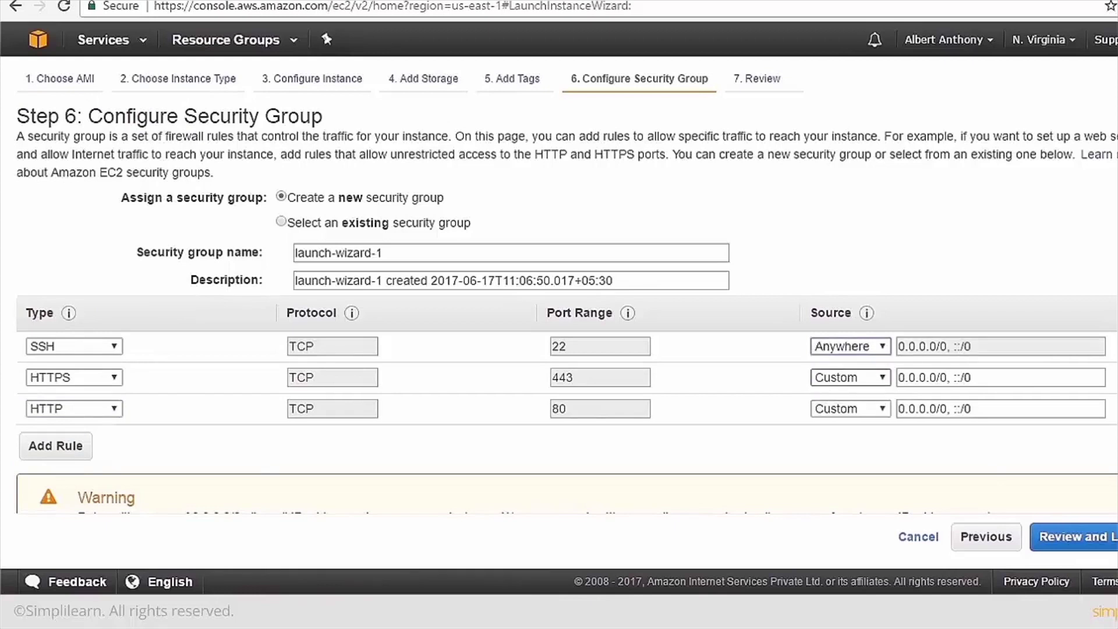
click(850, 378)
click(842, 409)
click(850, 408)
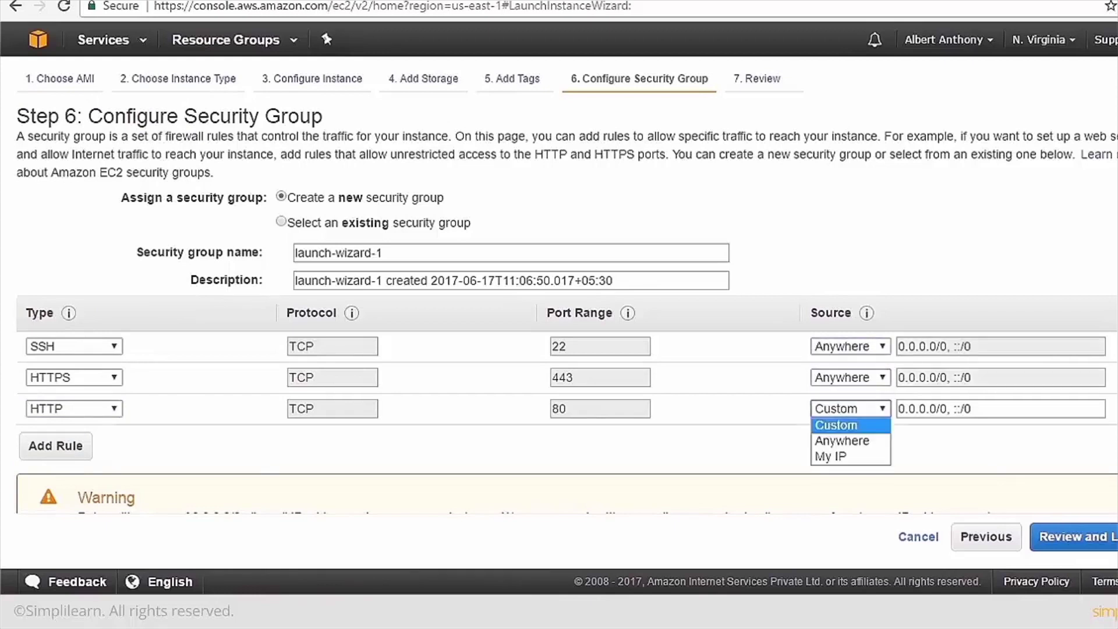
click(843, 441)
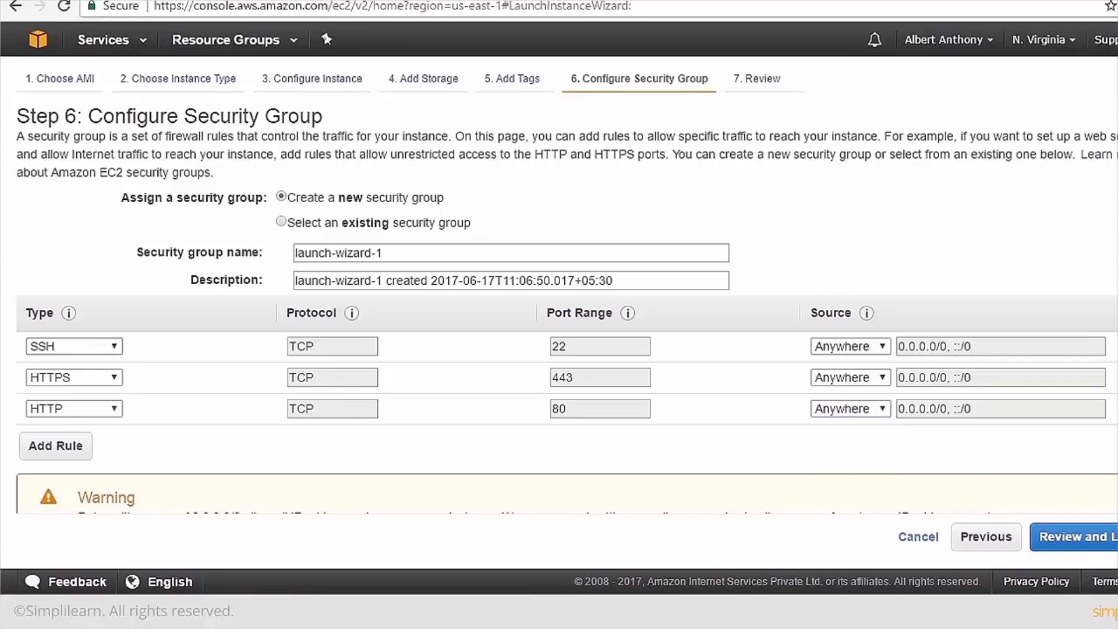
- Replace the security group's existing SSH rule with a new SSH rule whose source is My IP
click(1114, 346)
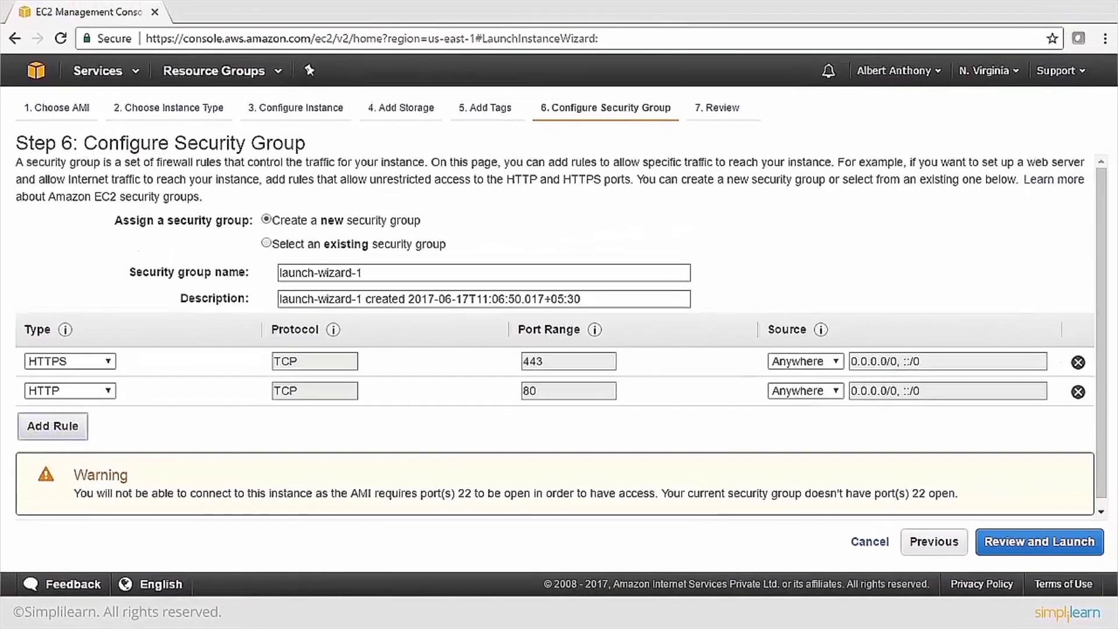
click(55, 415)
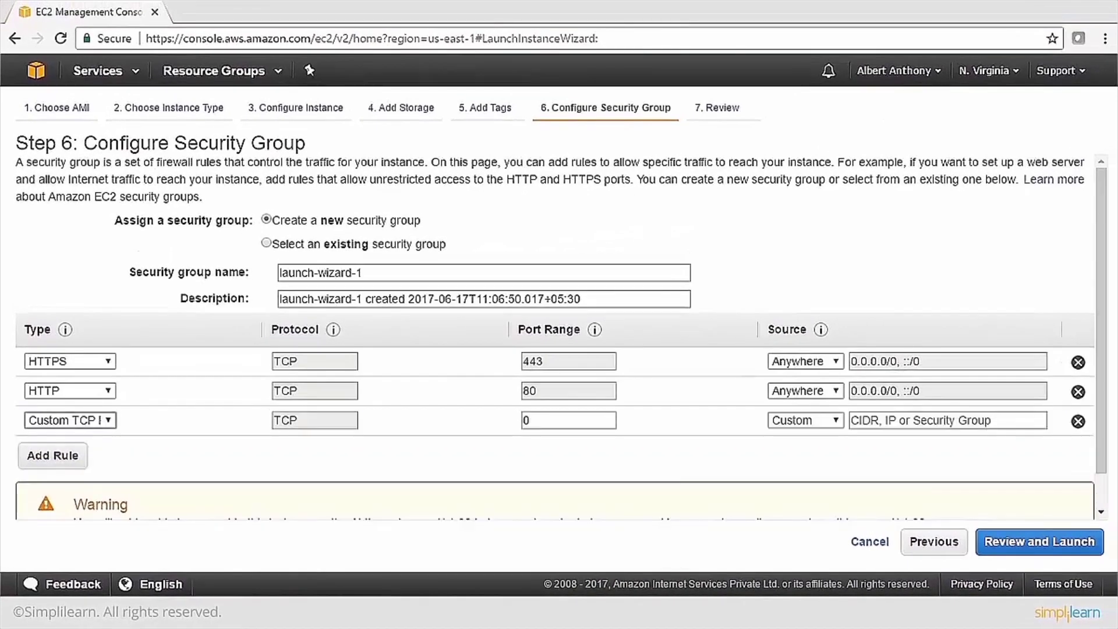
click(70, 420)
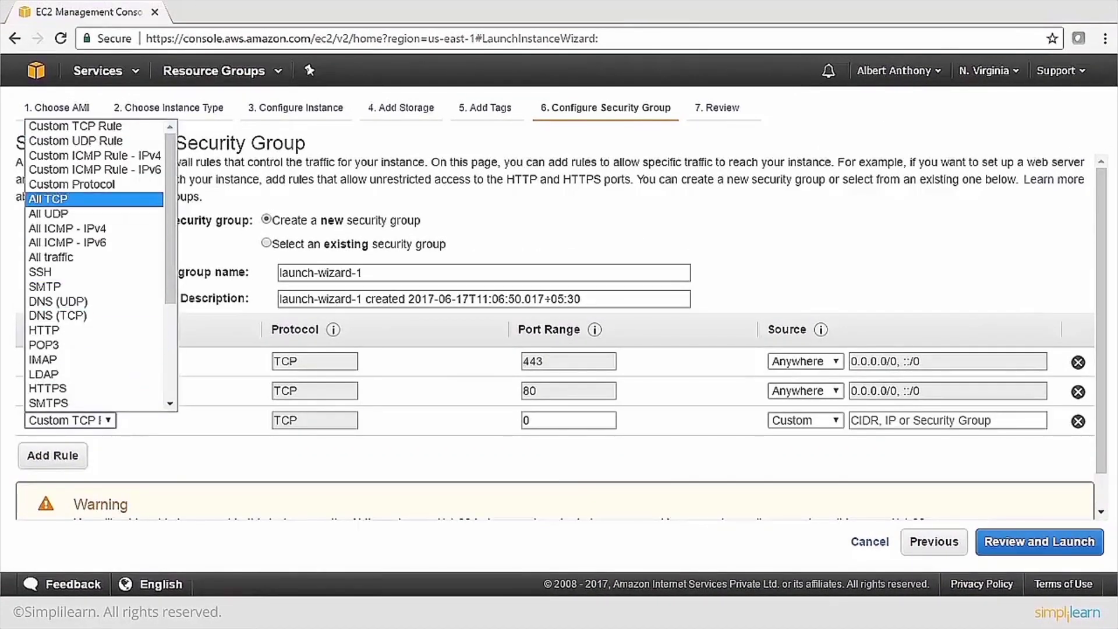
click(40, 272)
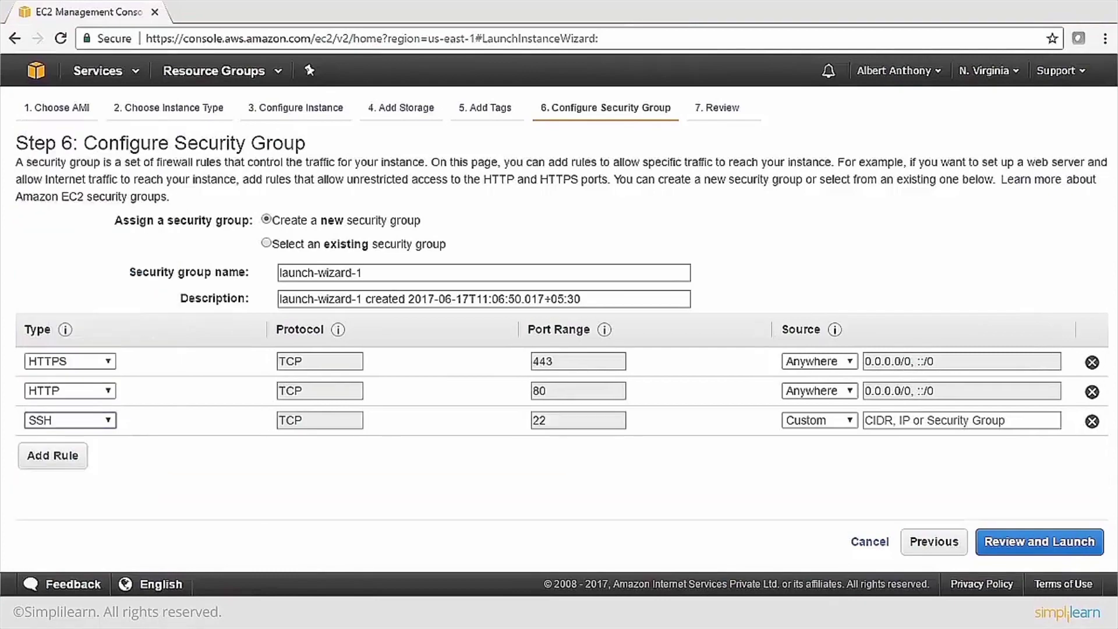
click(820, 420)
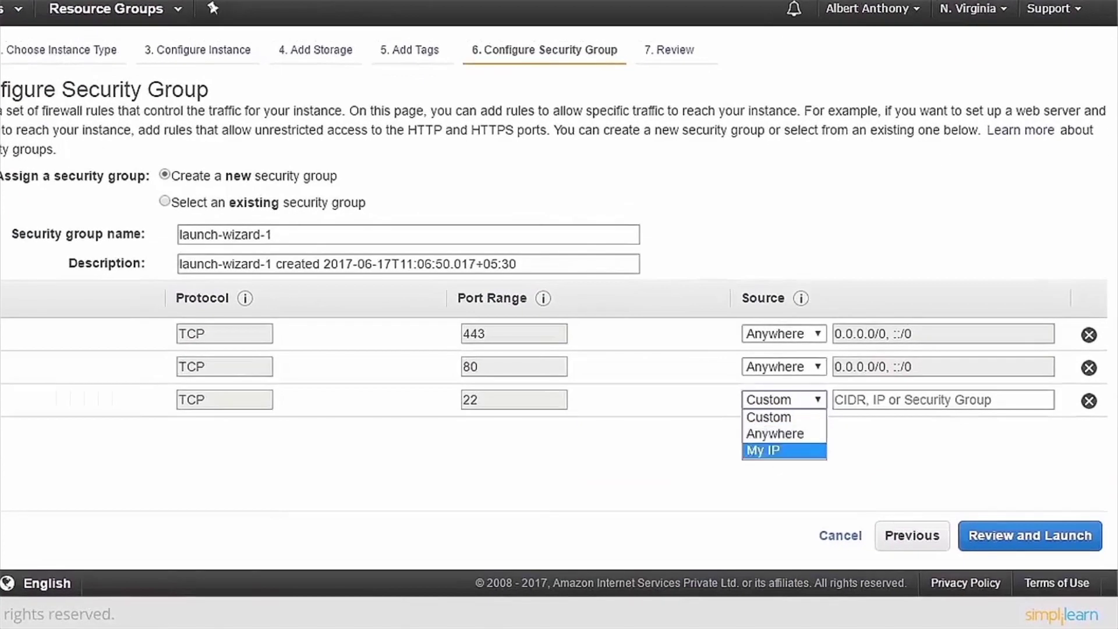
click(783, 450)
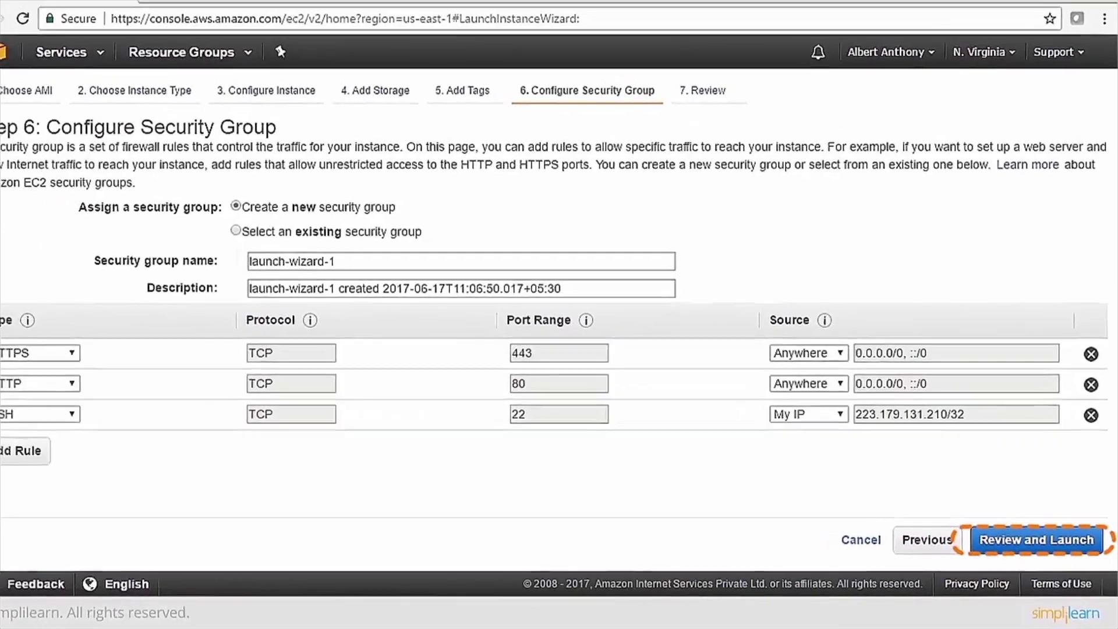
- Review the configuration and launch the instance with the existing AppServer-KeyPair key pair, acknowledging access to its private key file
click(1029, 535)
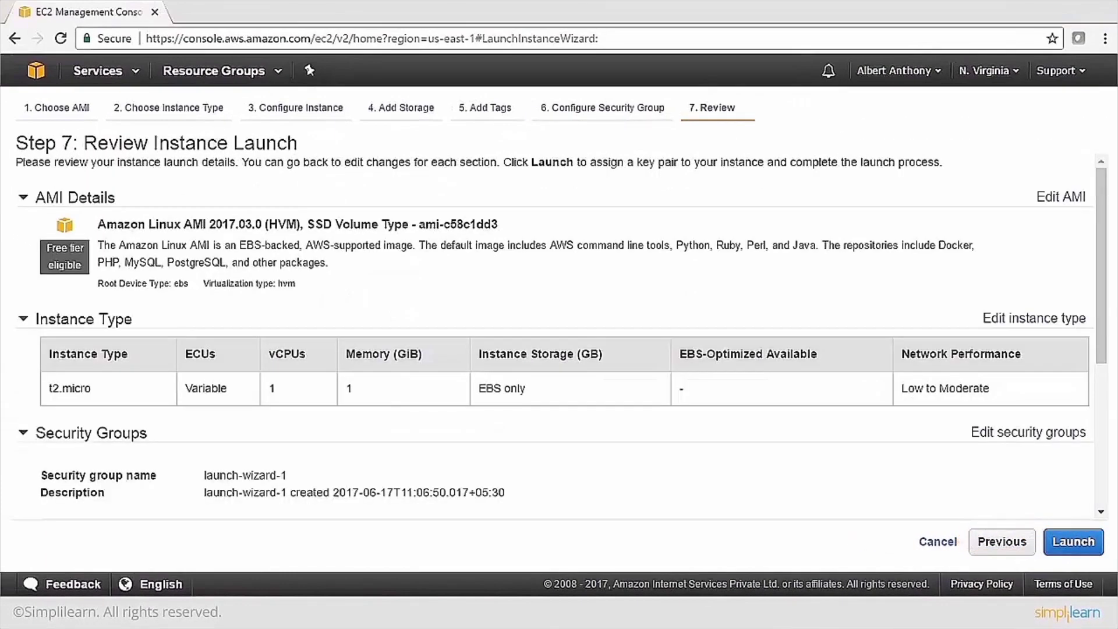
scroll(554, 338, down, 5)
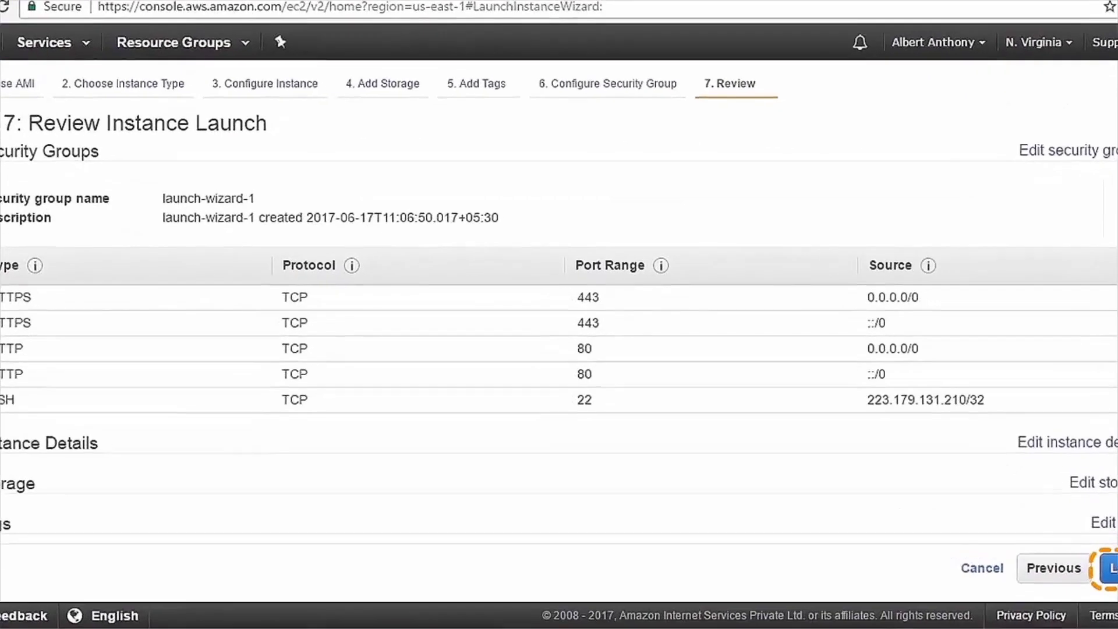
click(1074, 542)
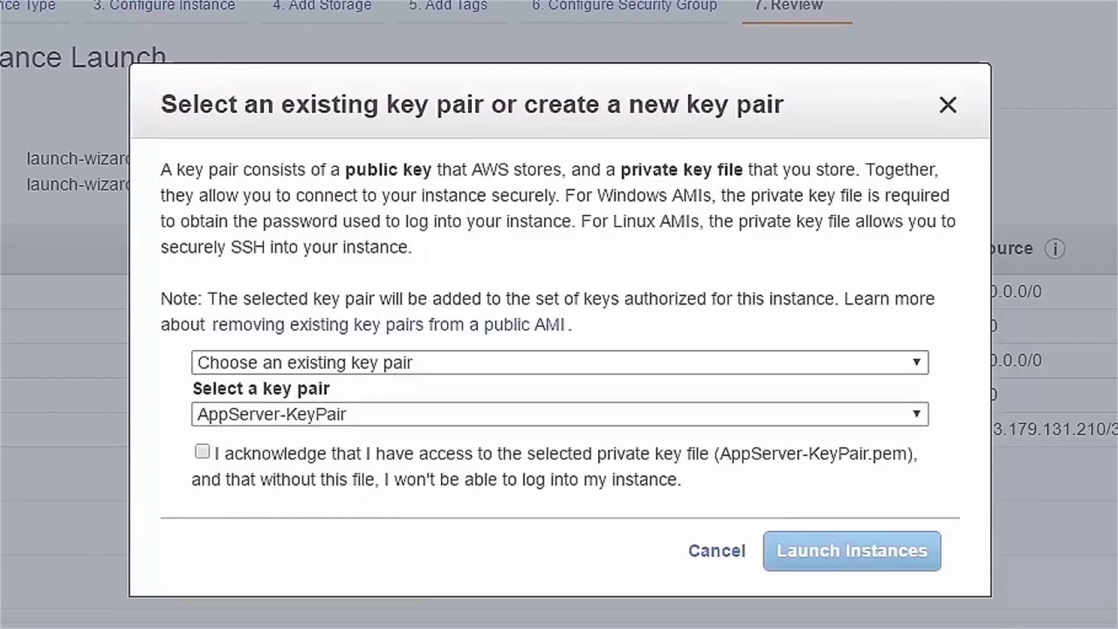
click(202, 451)
click(852, 551)
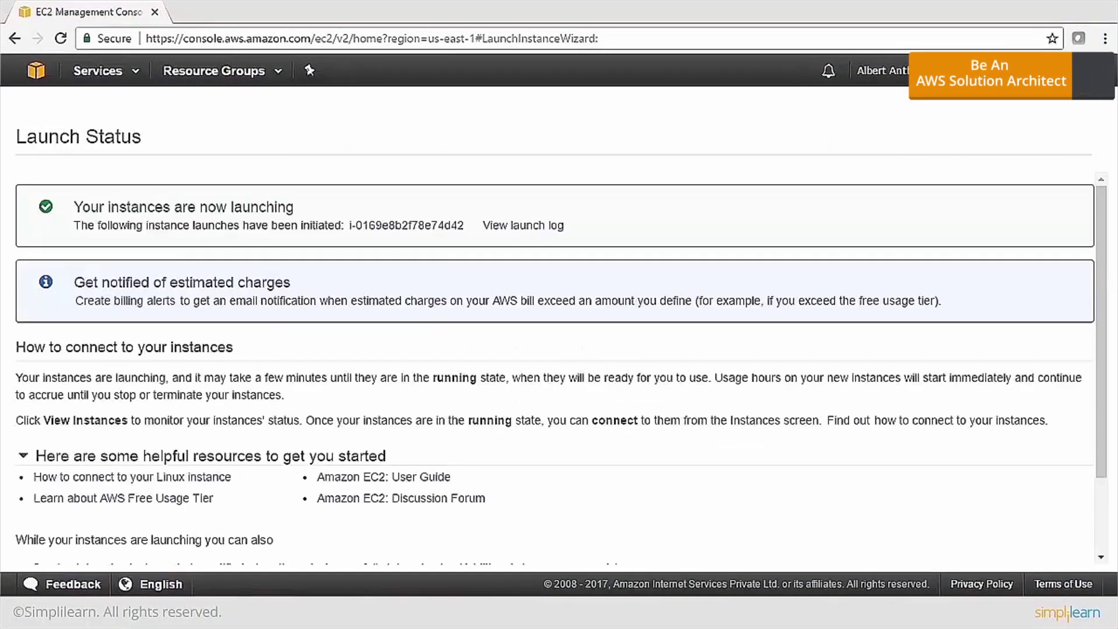
- Open the instances list and look over the new instance's columns through to its security group
scroll(559, 370, down, 3)
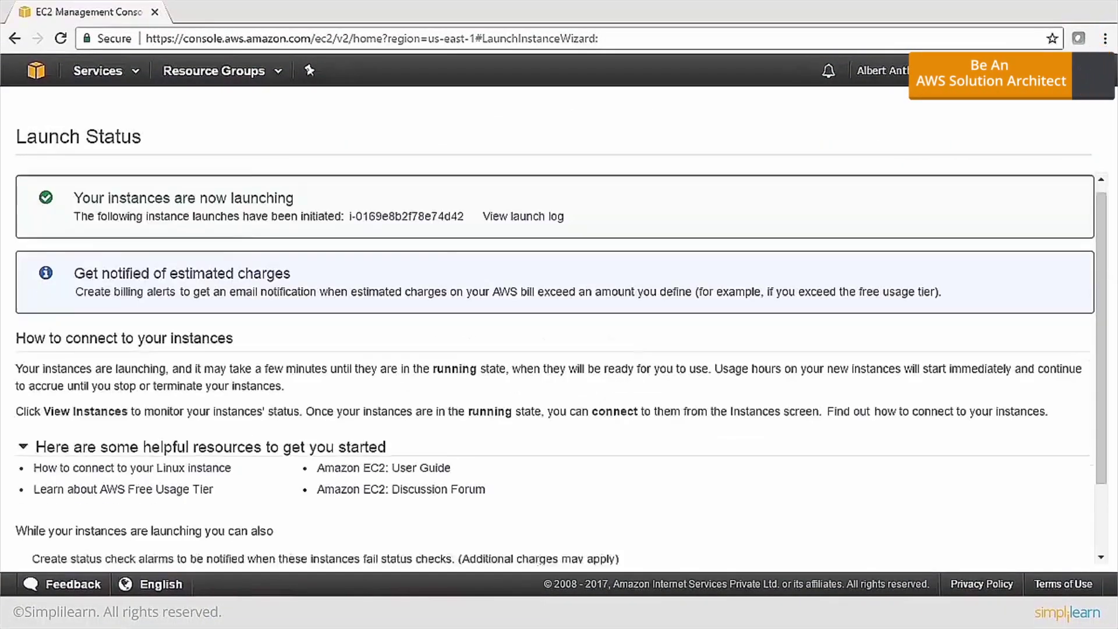
click(1039, 550)
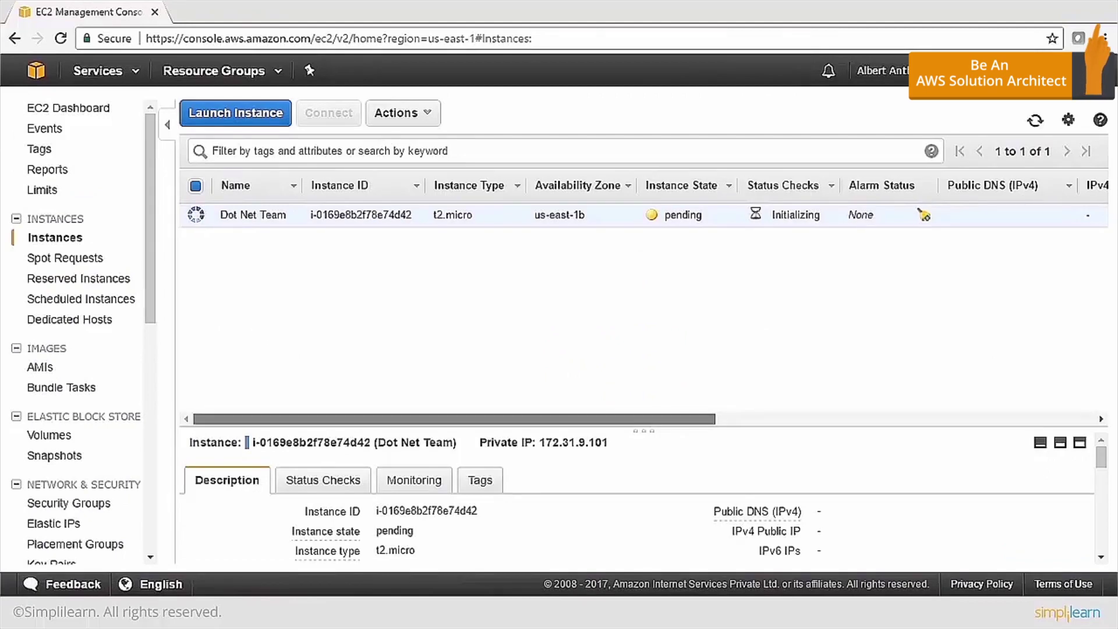
drag(454, 419, 816, 419)
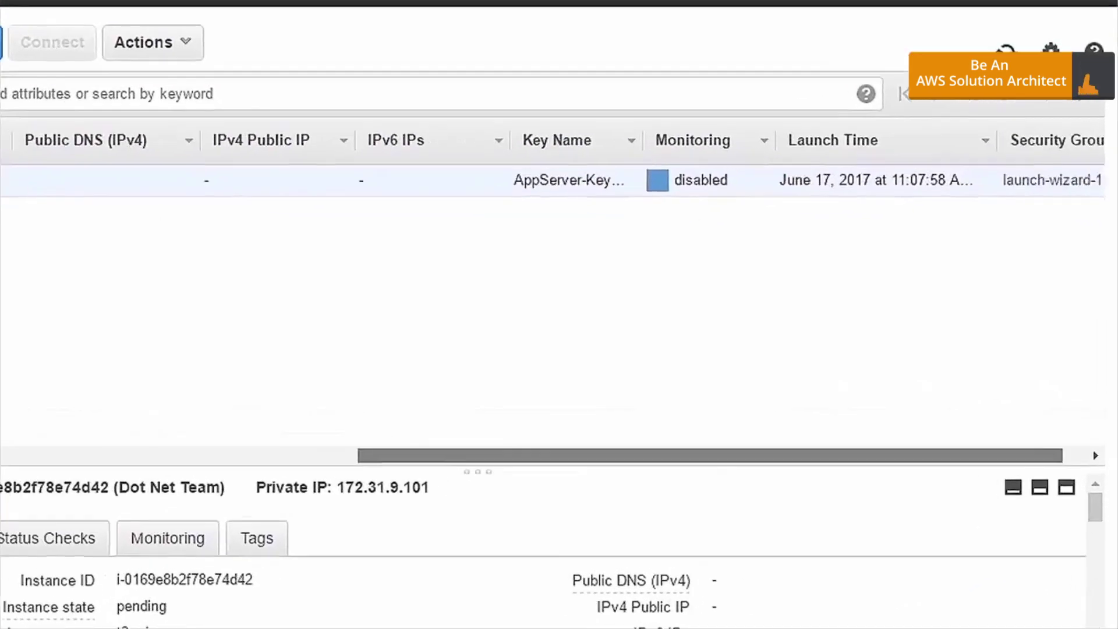
drag(710, 456, 734, 456)
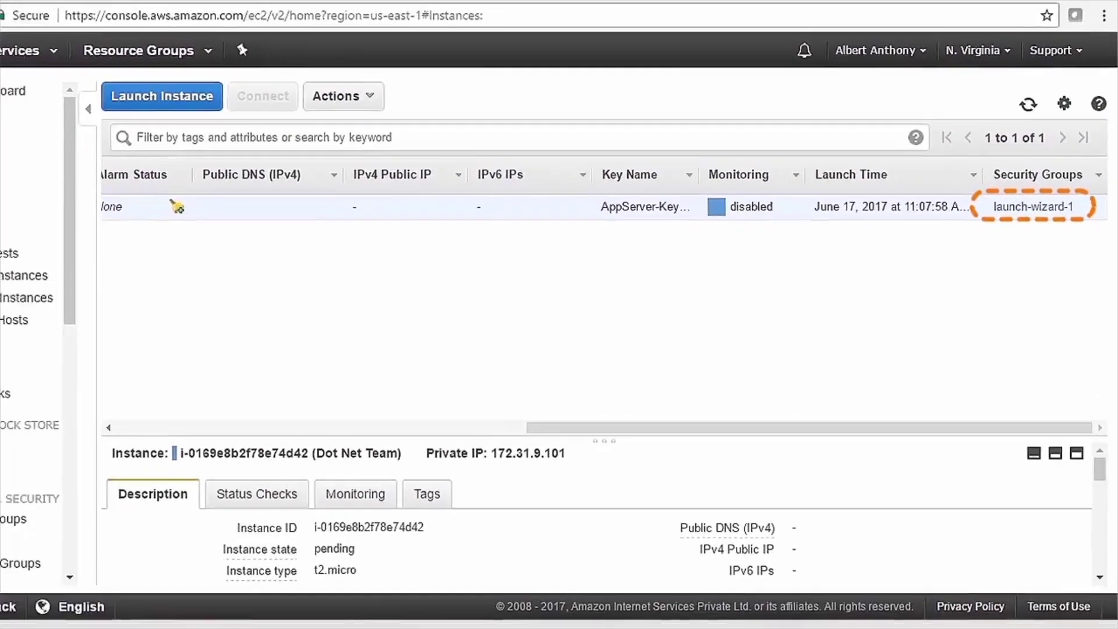
- Look through the tag keys and instance attributes available as columns for the instances list
click(1043, 23)
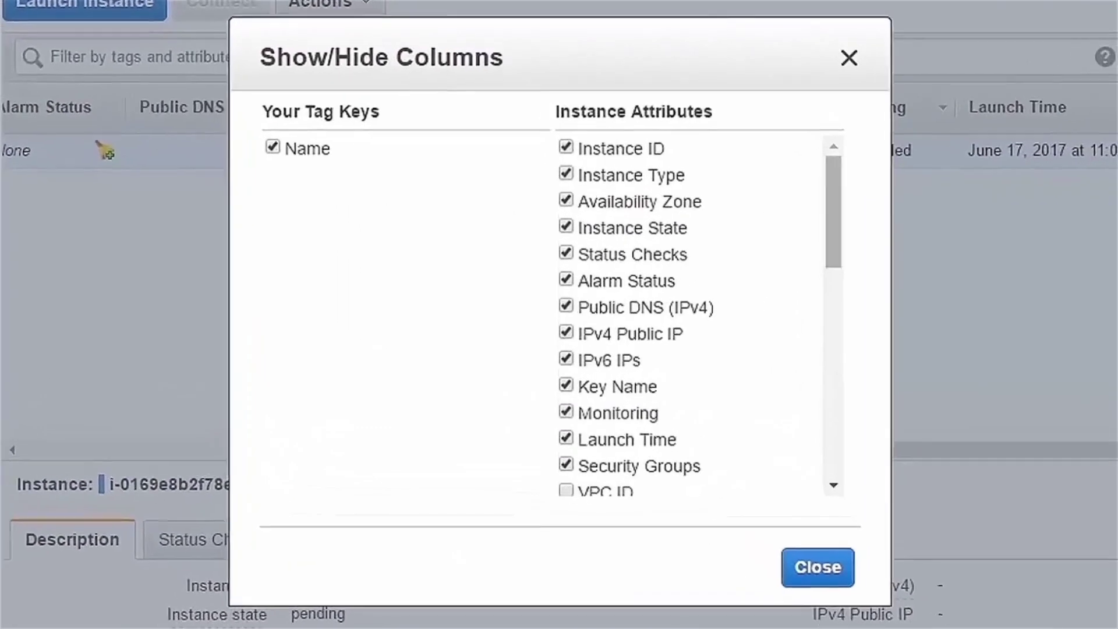
scroll(694, 314, down, 10)
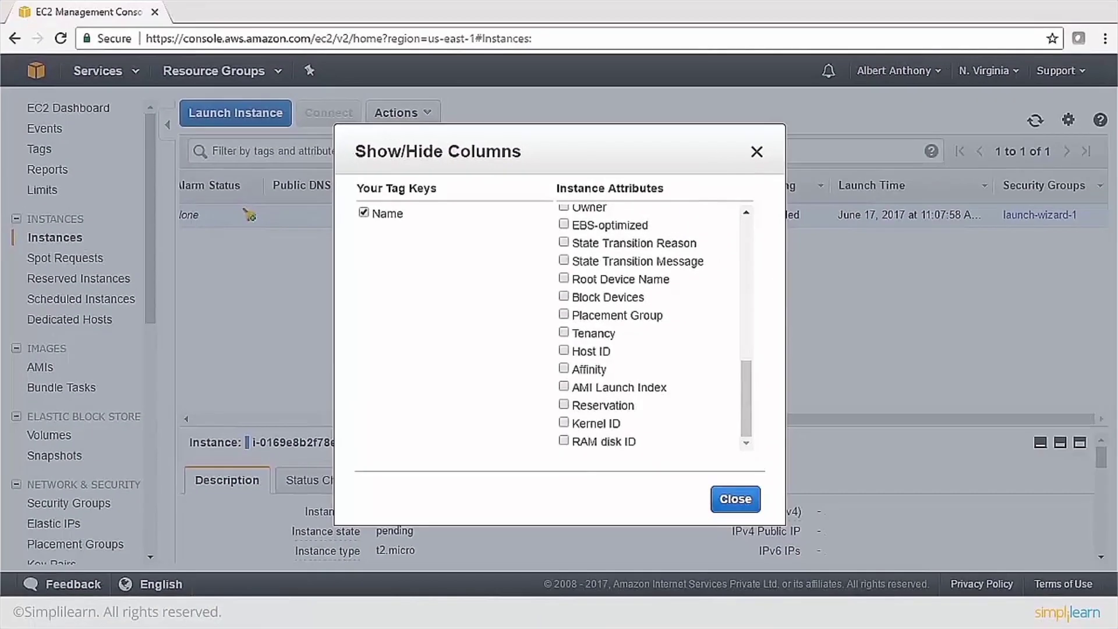
click(736, 499)
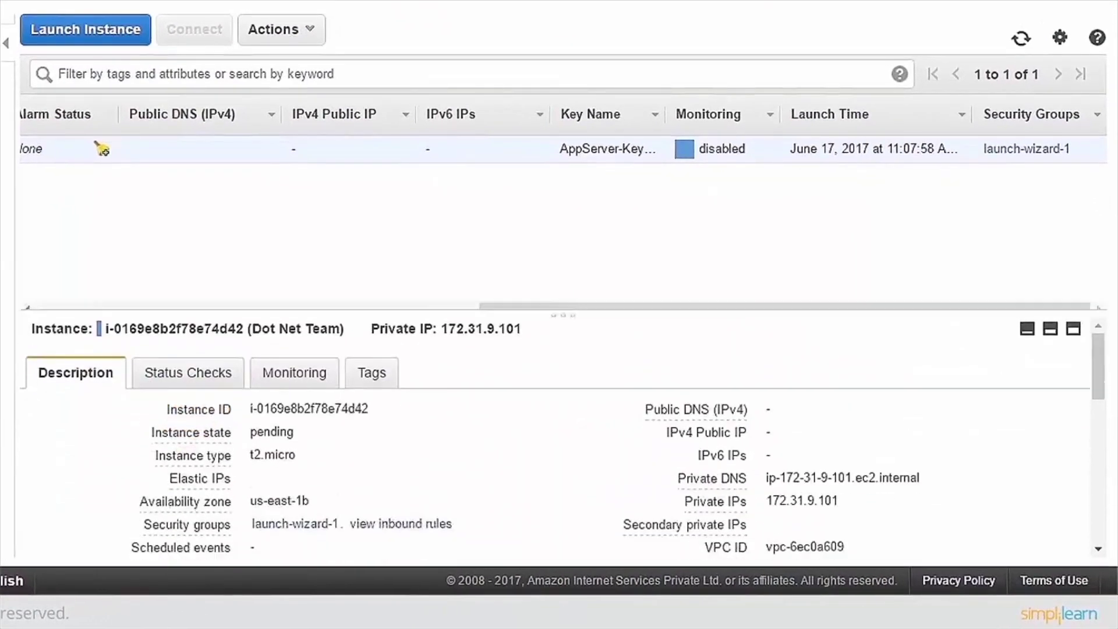
- Enlarge the instance's details area and examine its system and instance status checks
drag(562, 315, 562, 242)
click(185, 300)
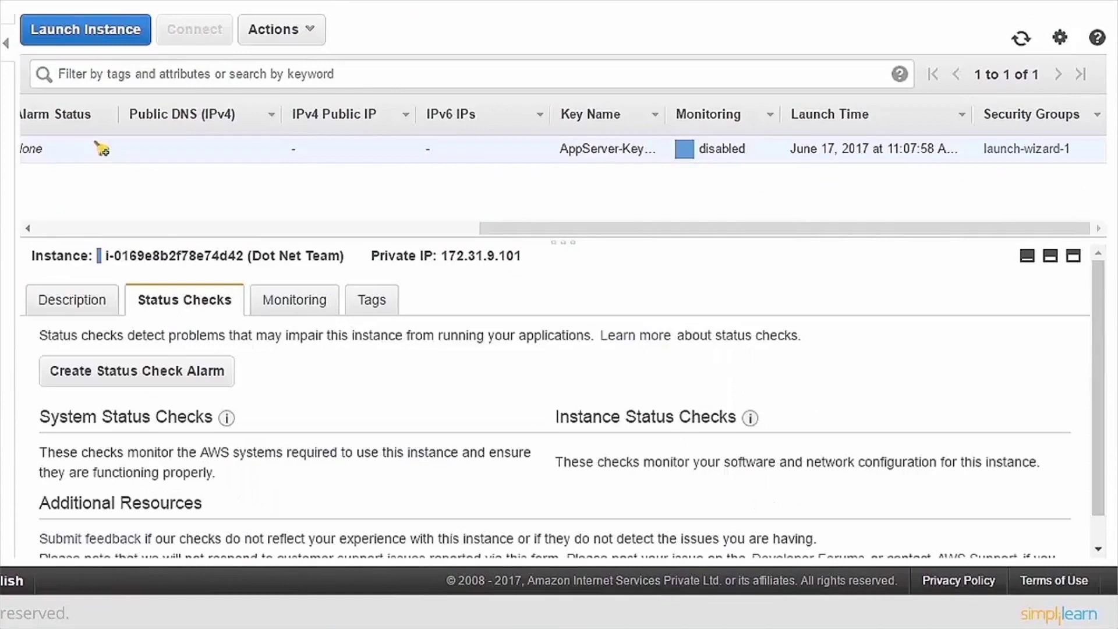
scroll(555, 402, down, 1)
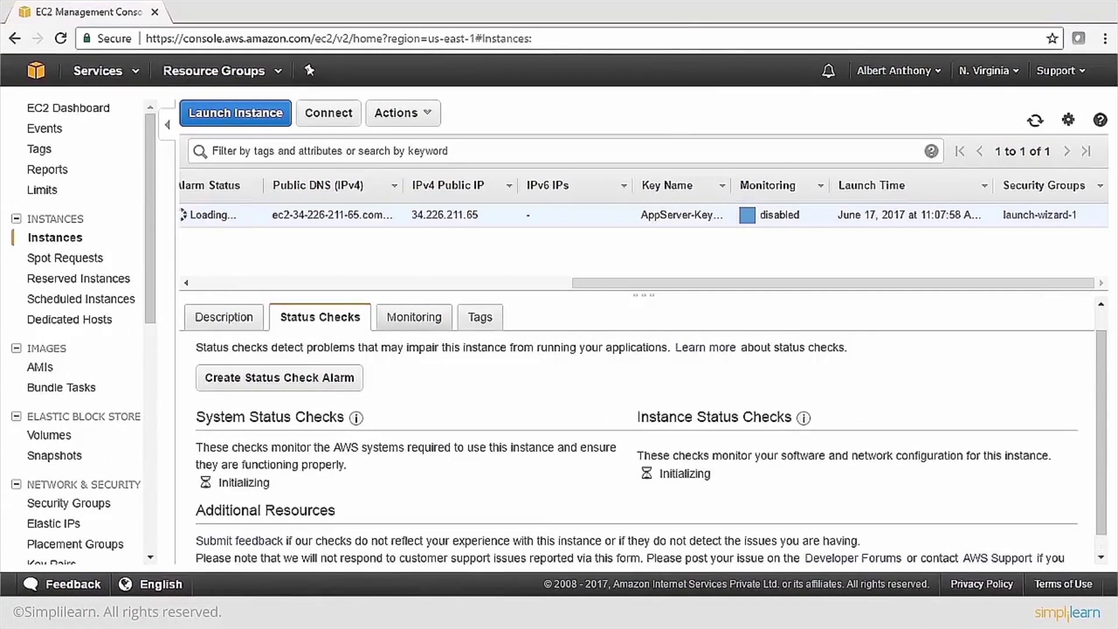
drag(833, 283, 455, 283)
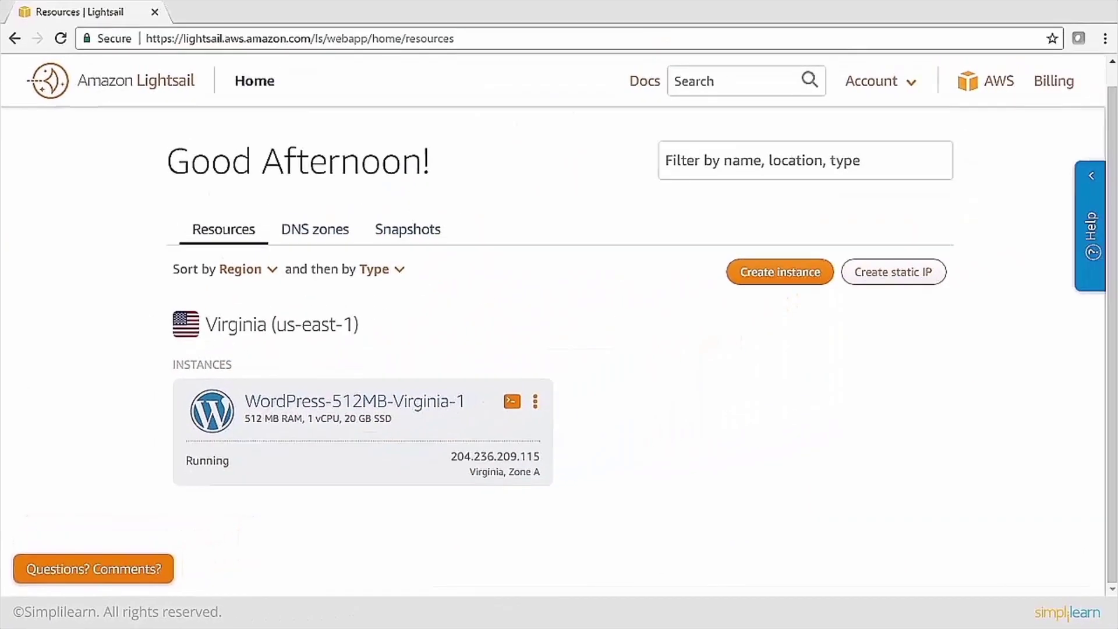
- In Amazon Lightsail, open the WordPress-512MB-Virginia-1 instance and connect to it using browser-based SSH
click(443, 402)
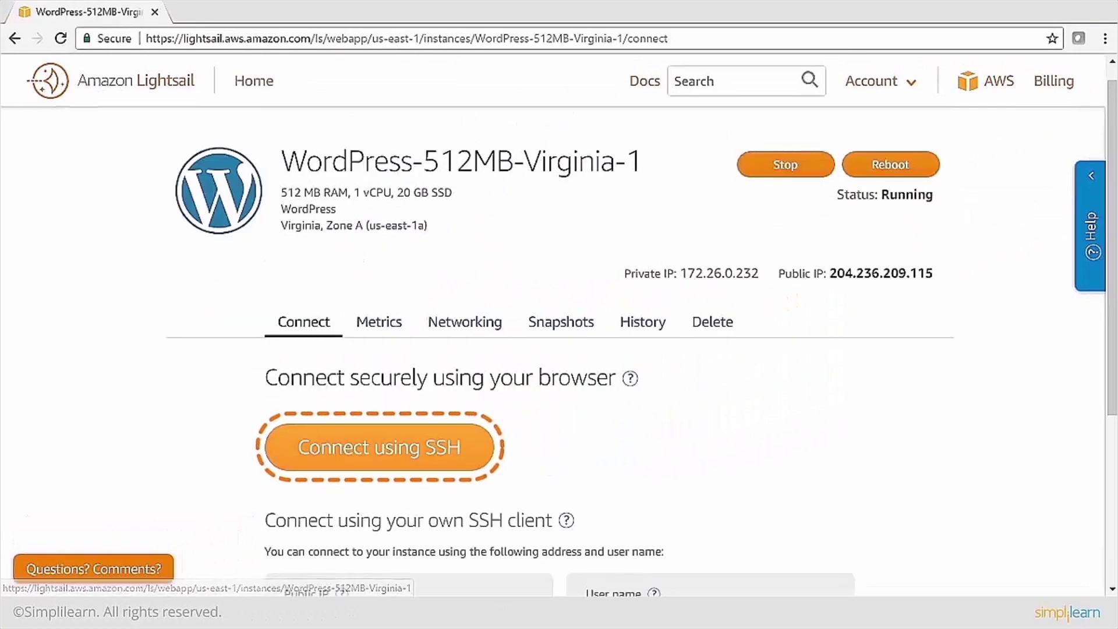
click(380, 447)
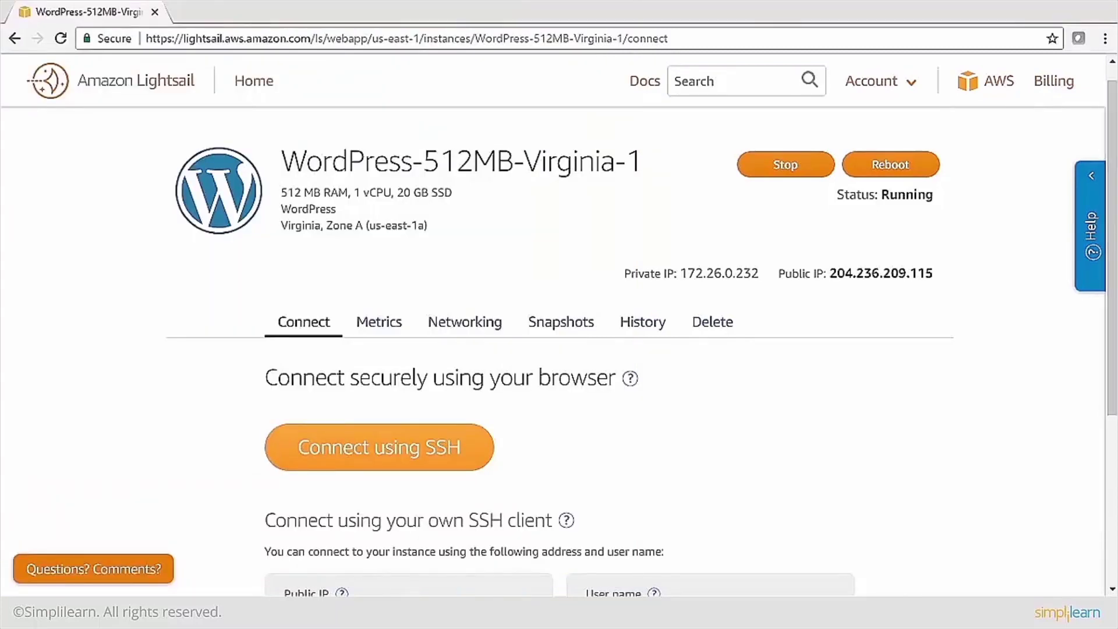
- Open the Lightsail instance's public IP as a website and look through the WordPress blog's home page
scroll(559, 350, down, 4)
double_click(366, 383)
right_click(312, 380)
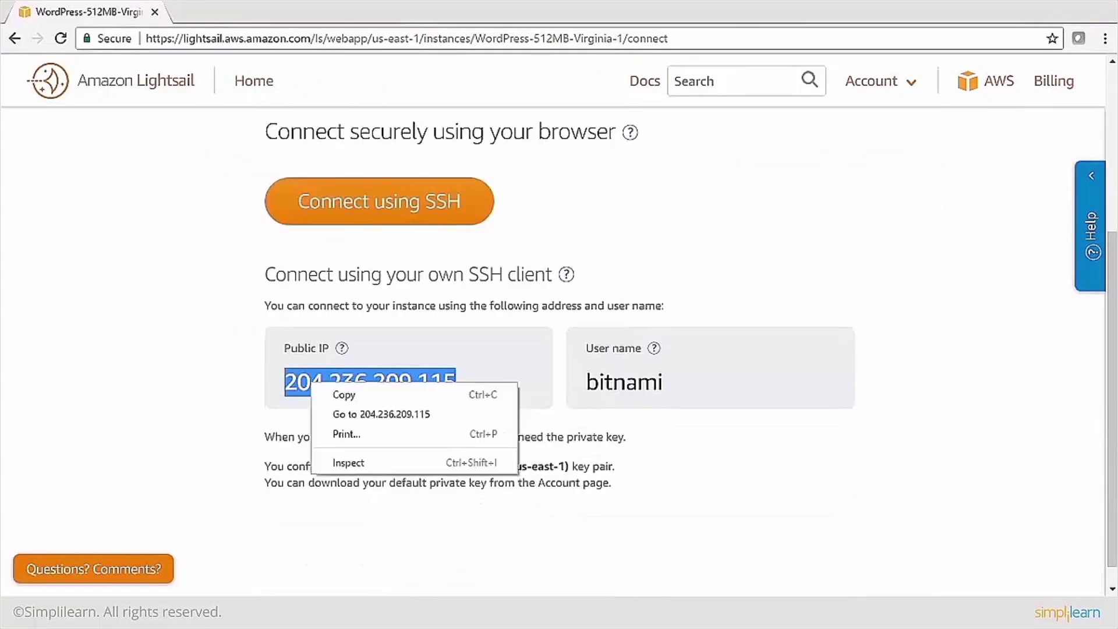
click(374, 412)
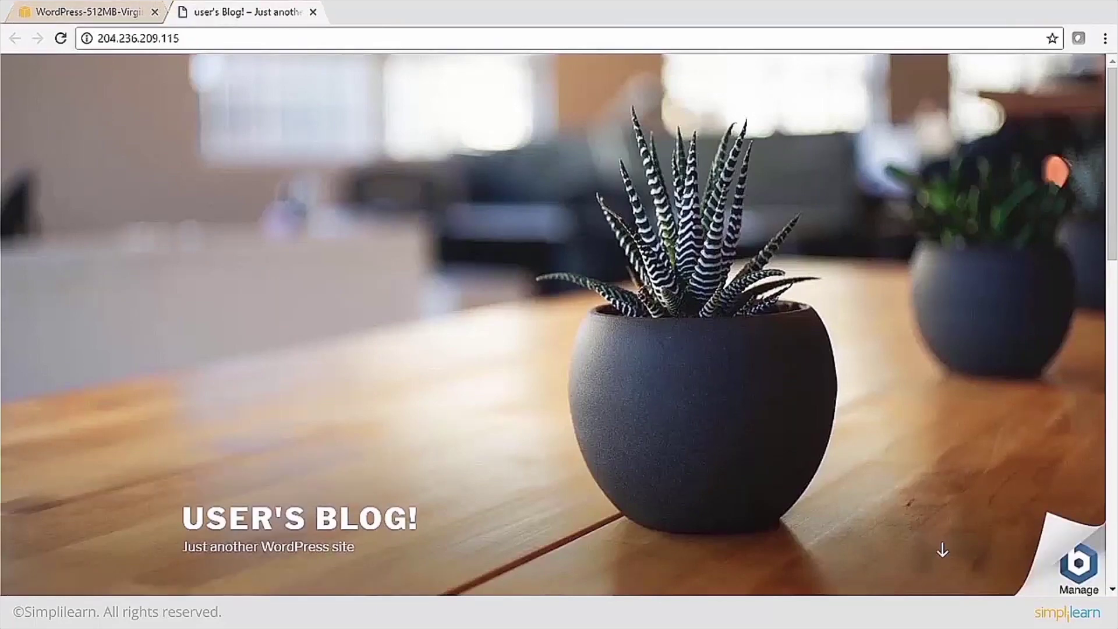
scroll(559, 326, down, 6)
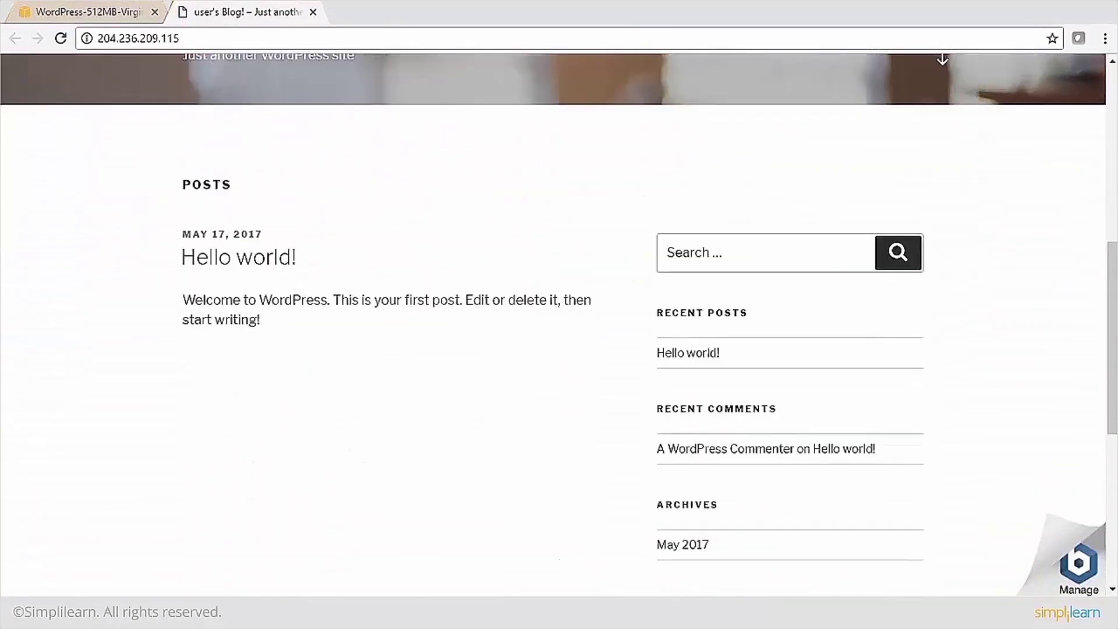
scroll(559, 326, down, 7)
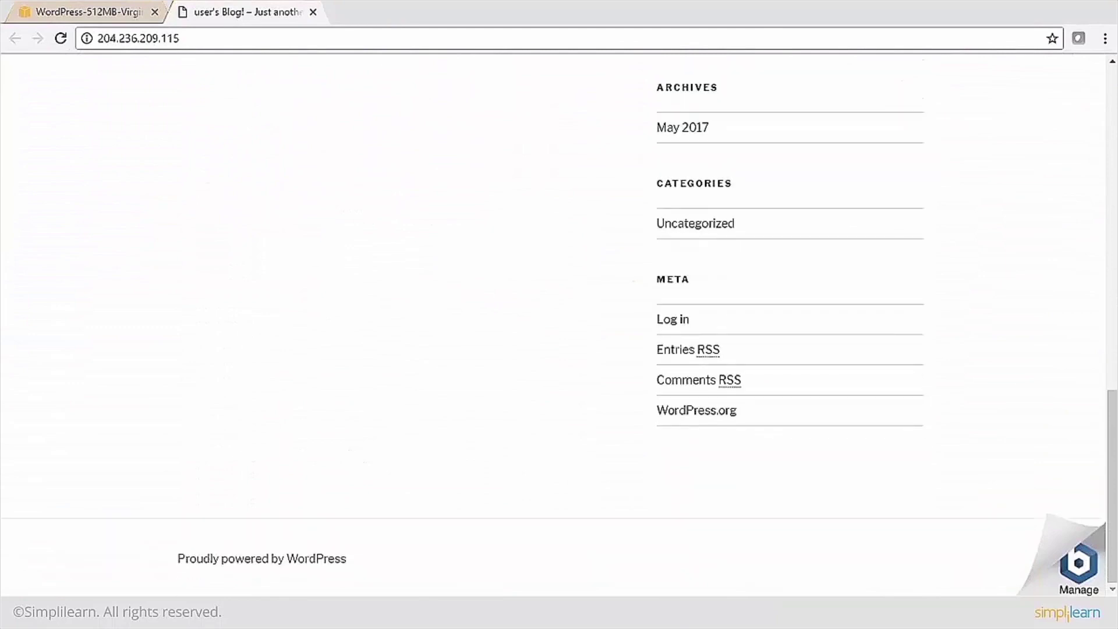
scroll(559, 326, up, 13)
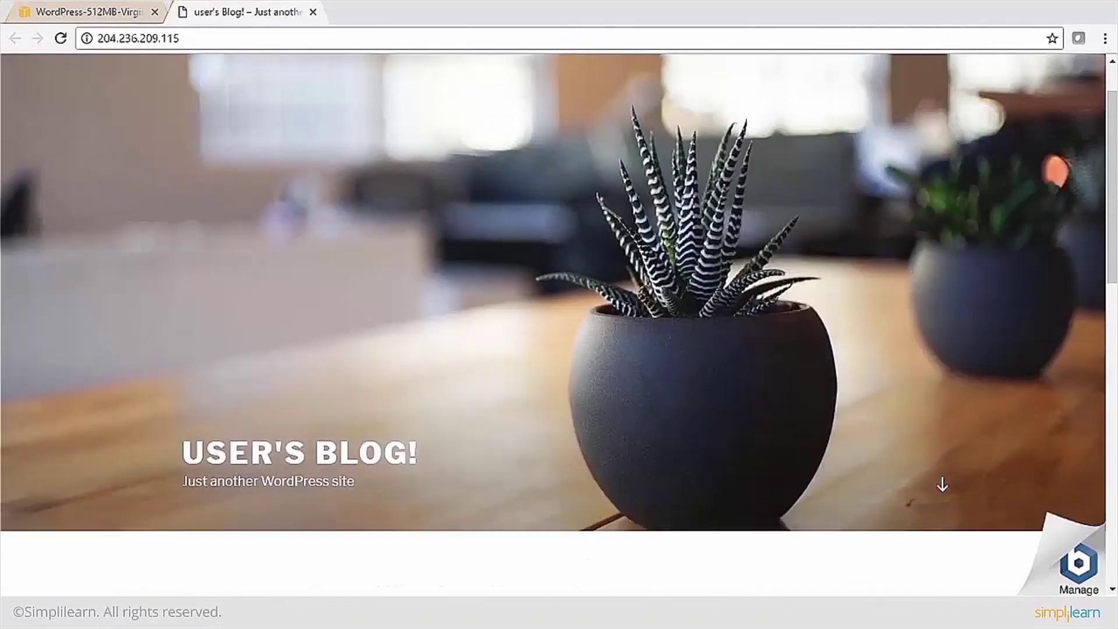
scroll(559, 326, down, 4)
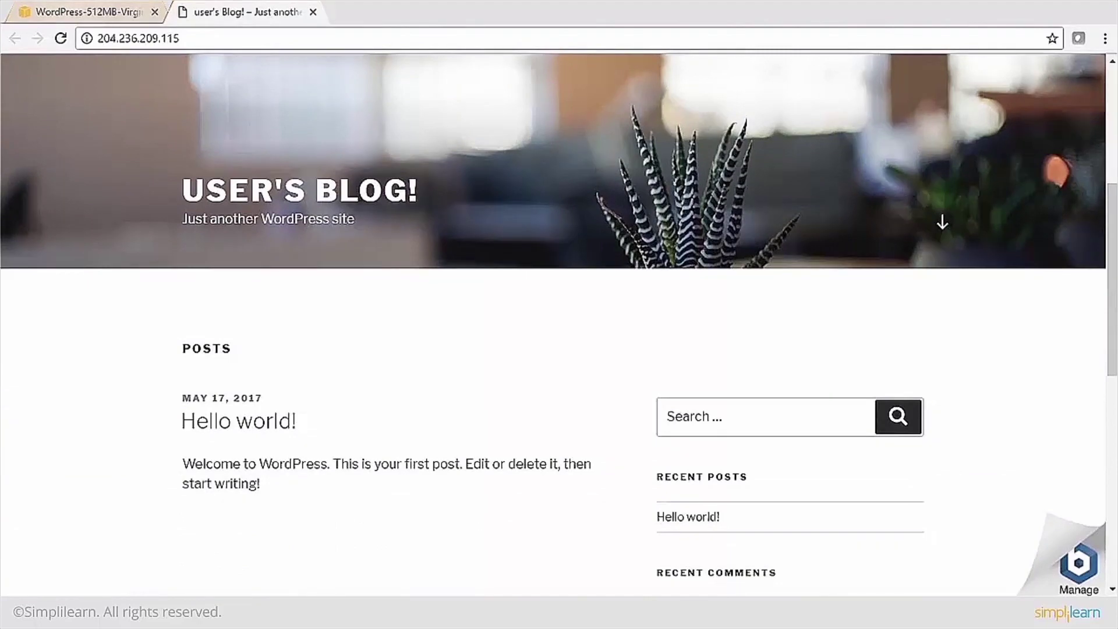
- Return to the Lightsail instance's connection page and start another SSH connection in the browser
key(ctrl+Tab)
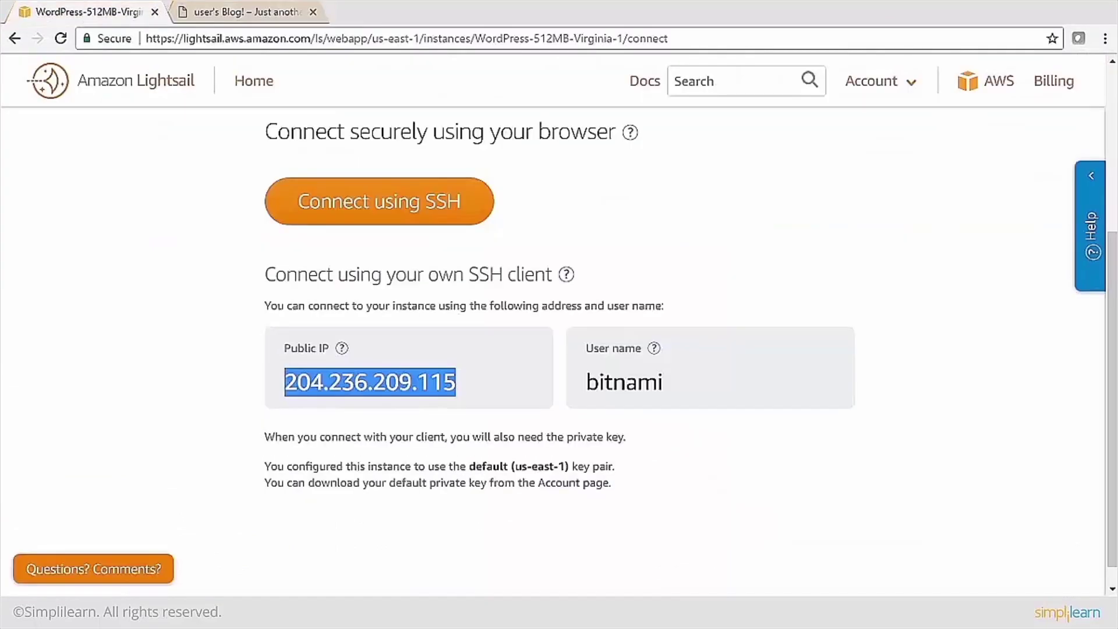
scroll(559, 326, up, 4)
click(380, 447)
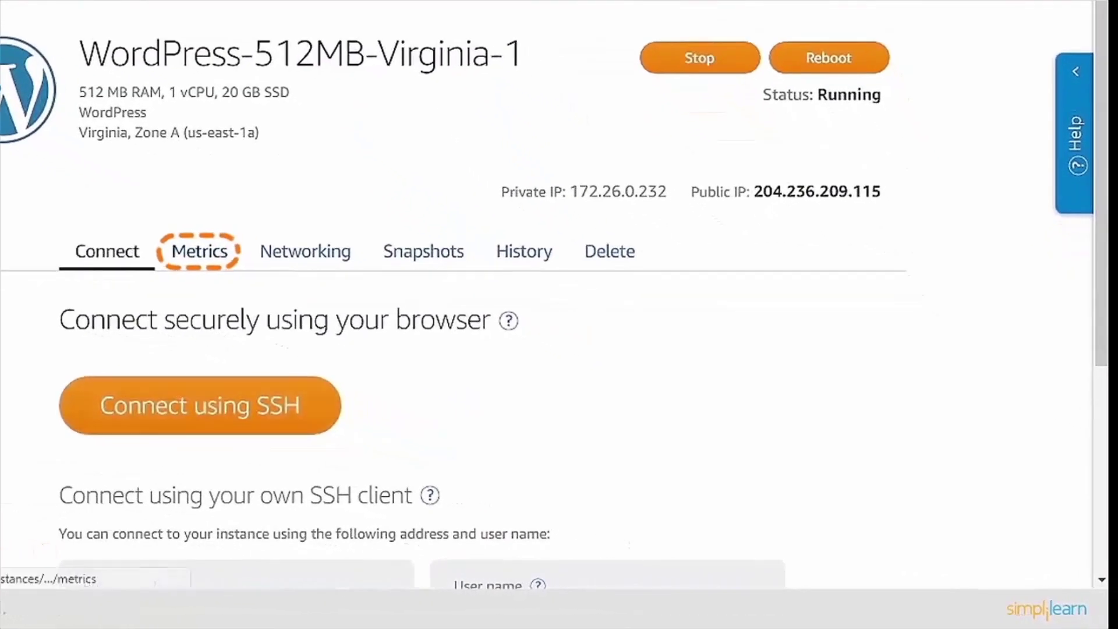
- Look over the WordPress instance's metric graphs and its snapshot options
click(199, 251)
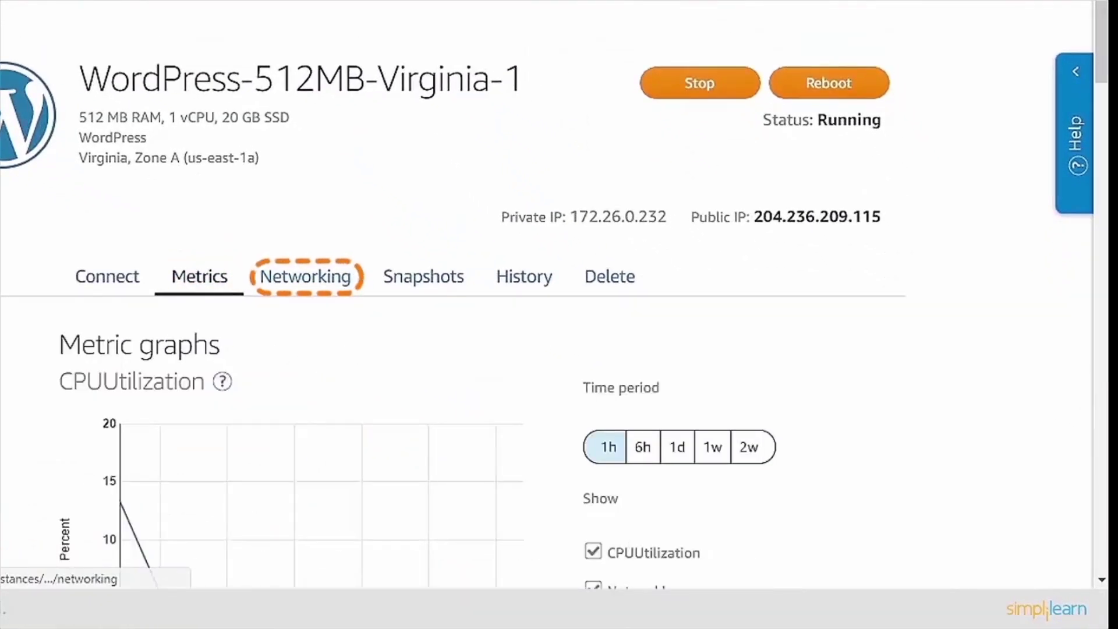
click(423, 276)
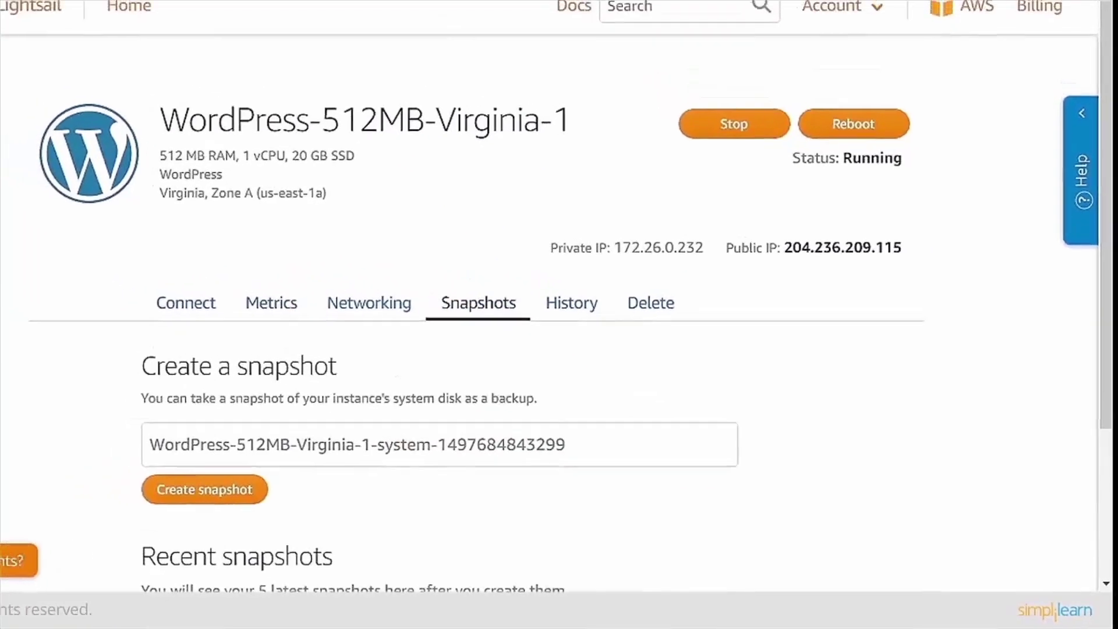
scroll(477, 311, down, 3)
scroll(476, 312, up, 3)
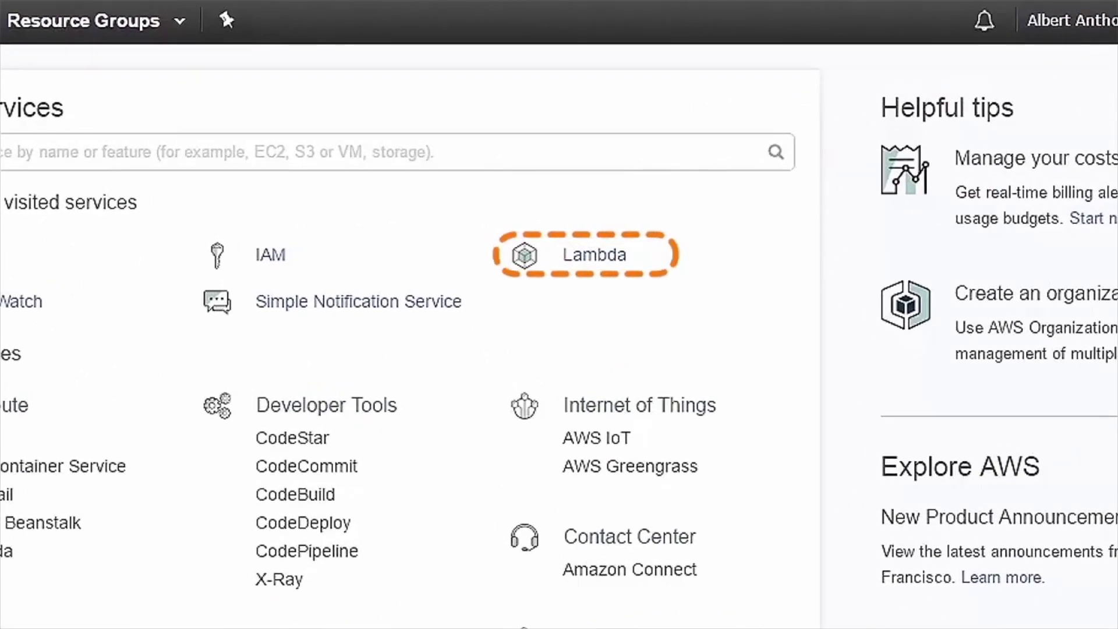
- Open the AWS Lambda service, start creating a Lambda function and browse the available blueprints
click(594, 255)
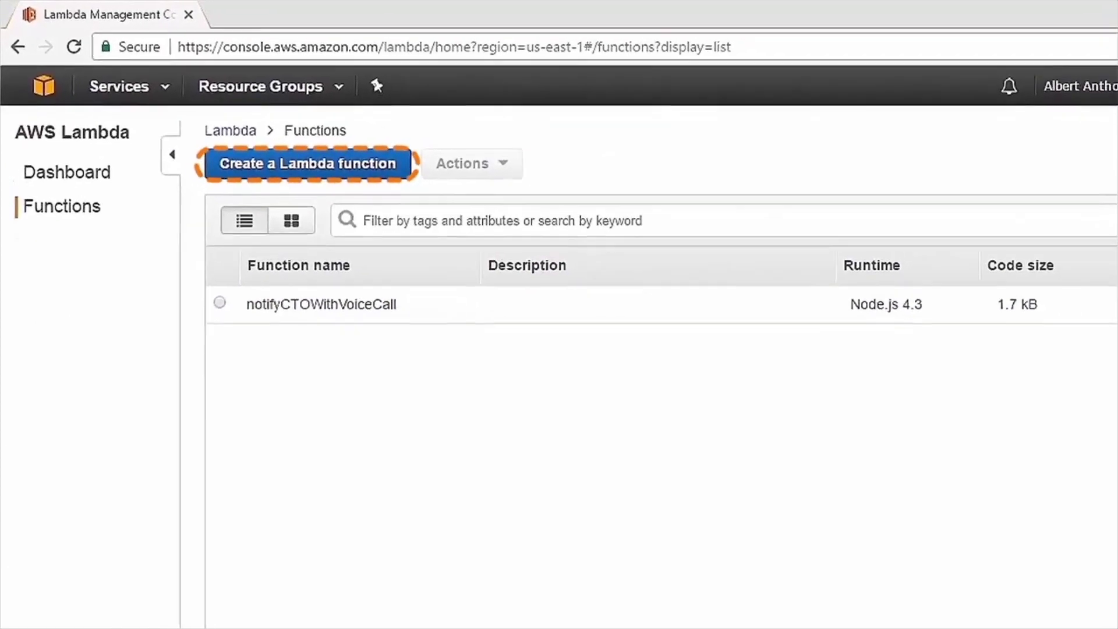
click(307, 163)
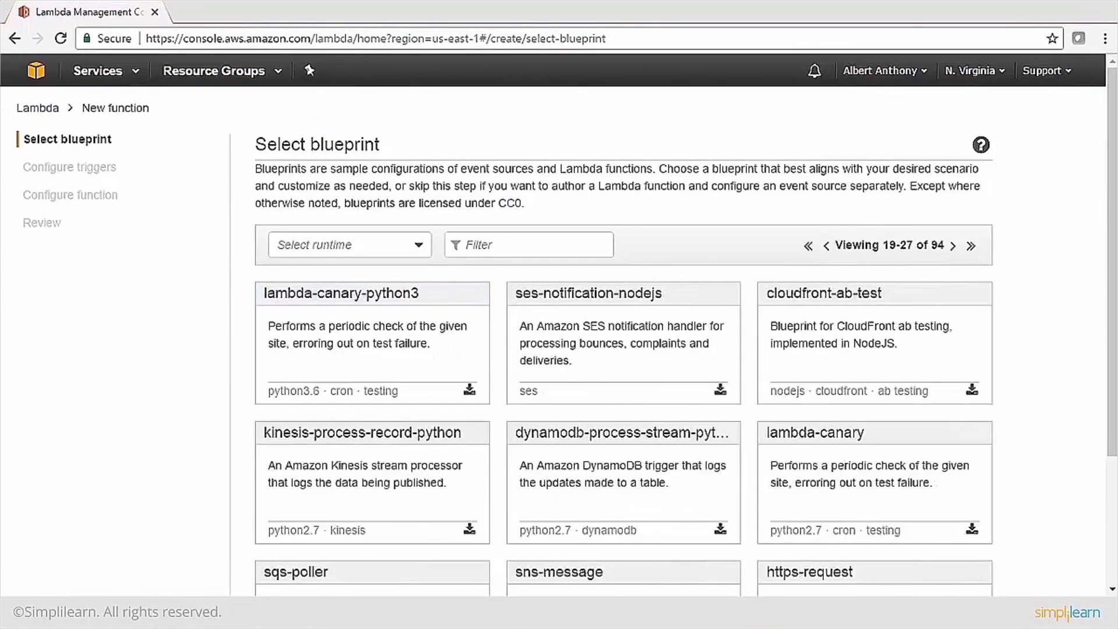
scroll(583, 407, down, 3)
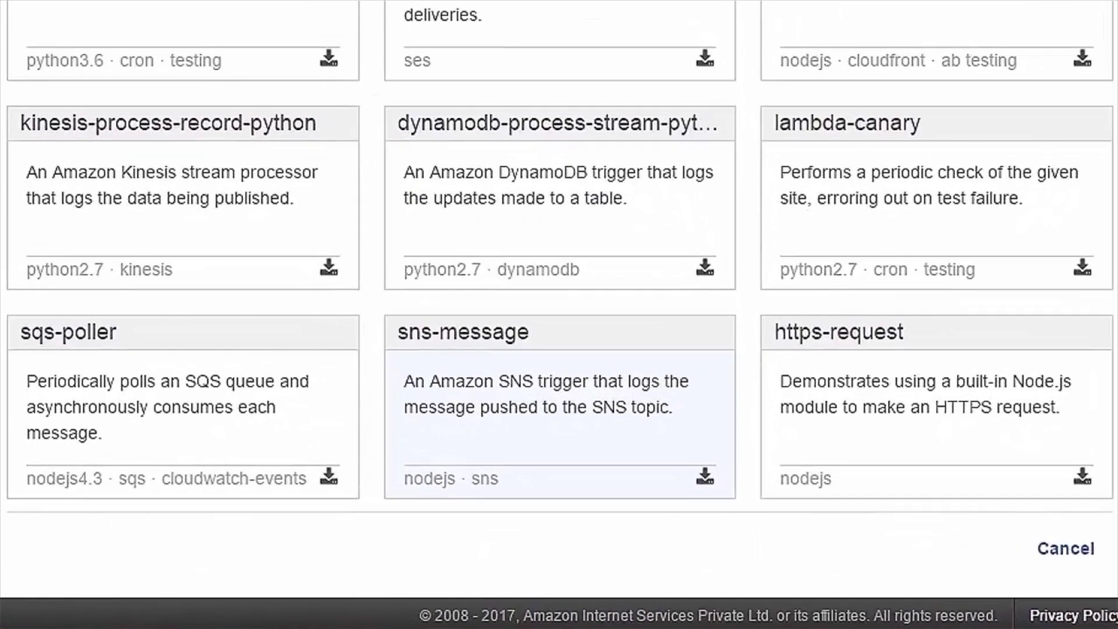